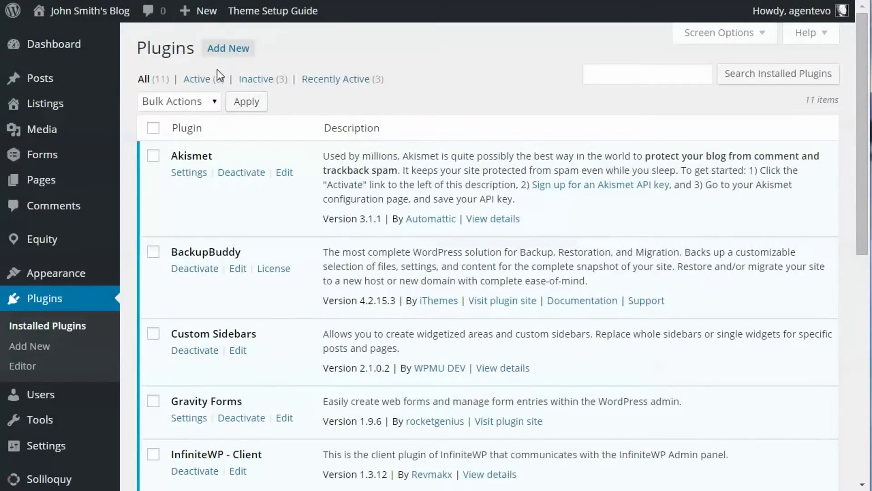
Search the plugin directory for 'mappress'.
click(228, 48)
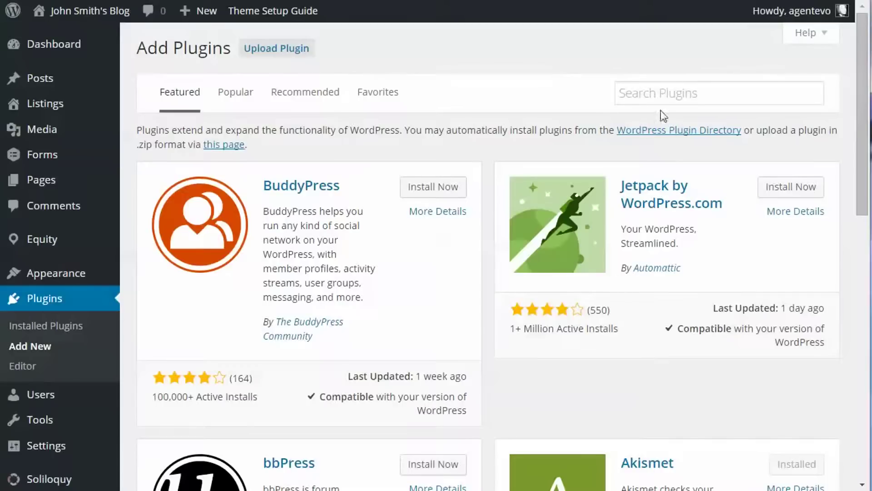
click(644, 94)
text(ma)
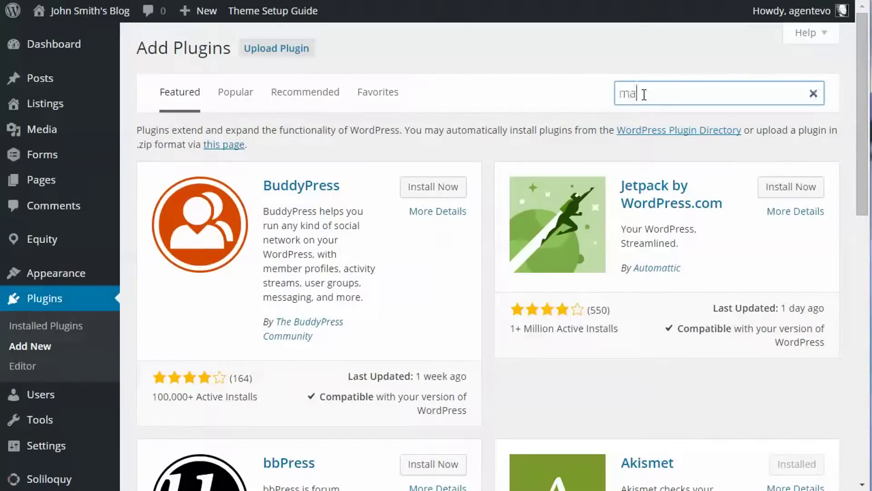
text(ppress)
key(Return)
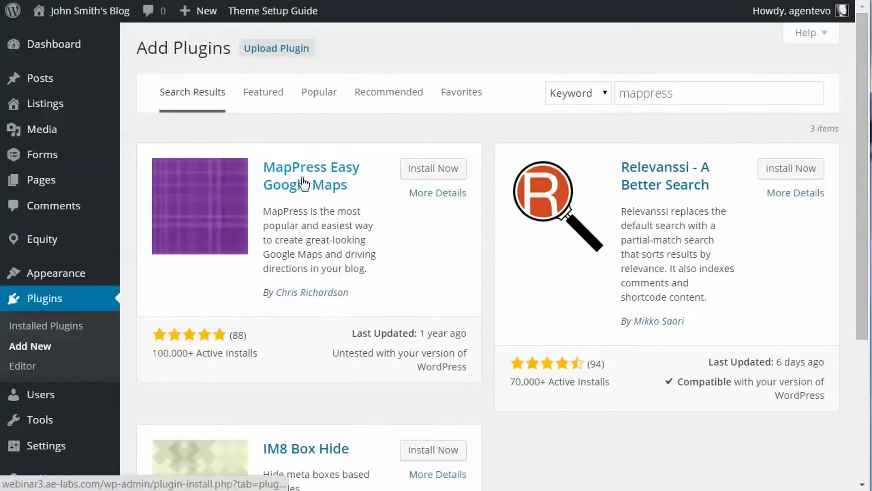
Install and activate the MapPress Easy Google Maps plugin.
click(443, 171)
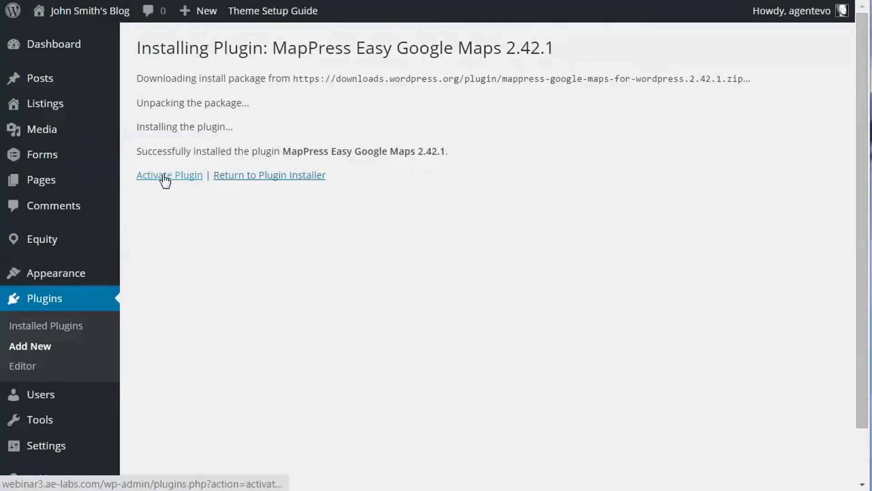
click(164, 177)
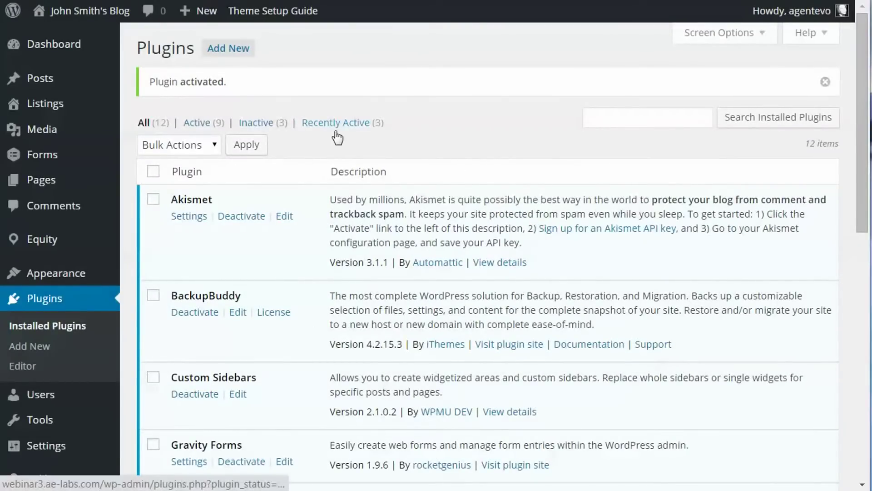
scroll(280, 277, down, 3)
scroll(280, 284, down, 2)
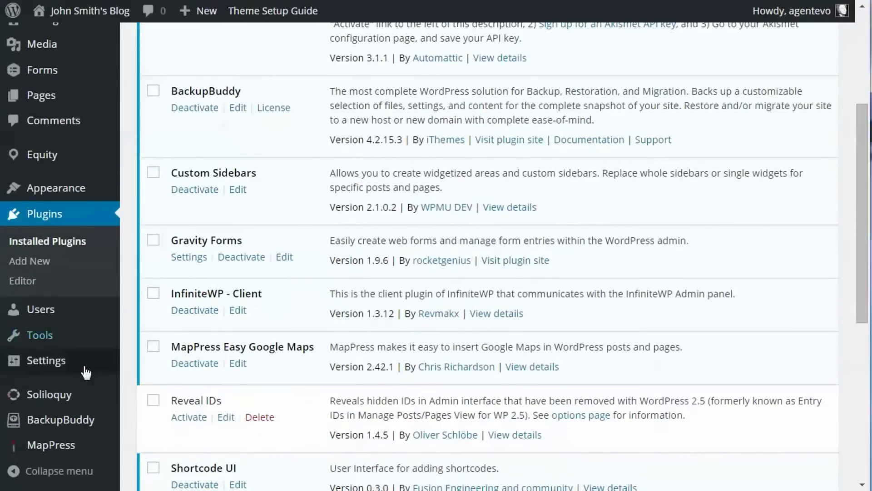
mouse_move(72, 370)
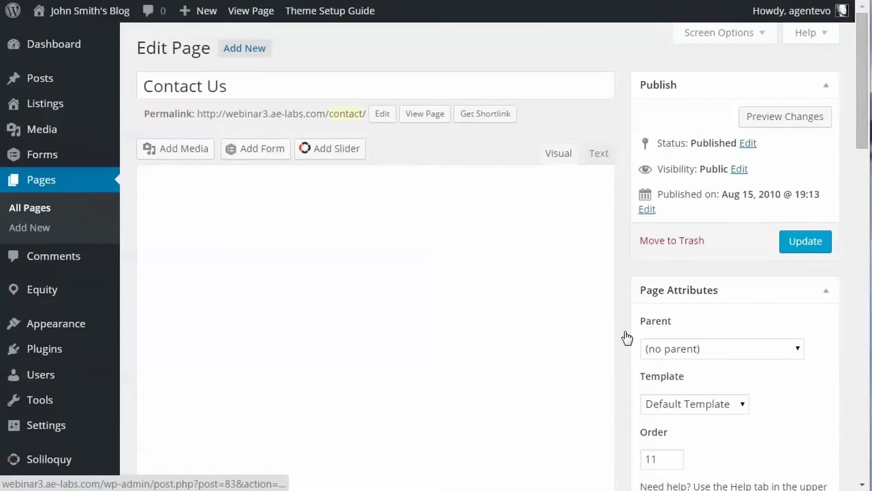
Check Screen Options in the Contact Us page editor, then scroll down to the MapPress box.
scroll(627, 336, down, 3)
scroll(627, 336, down, 18)
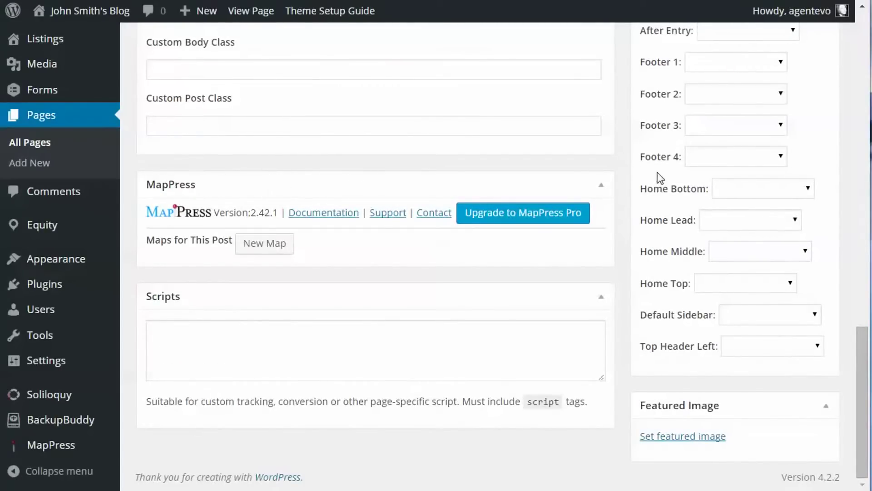
scroll(625, 179, up, 18)
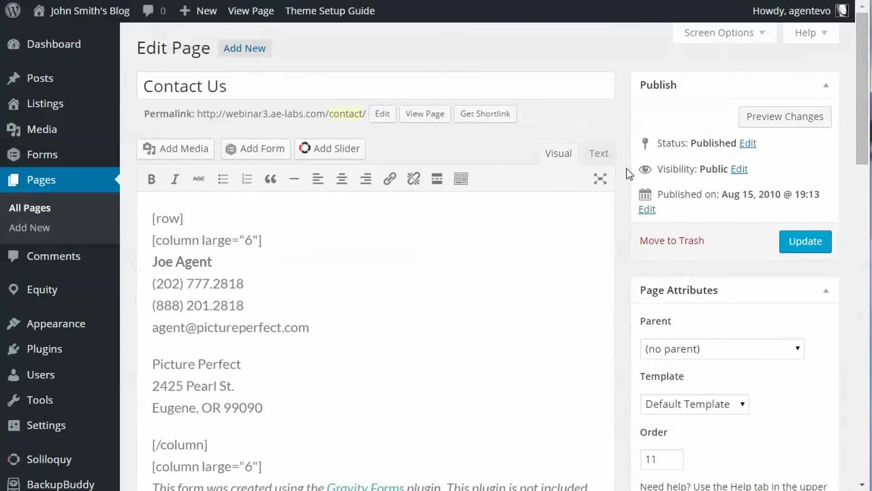
click(713, 36)
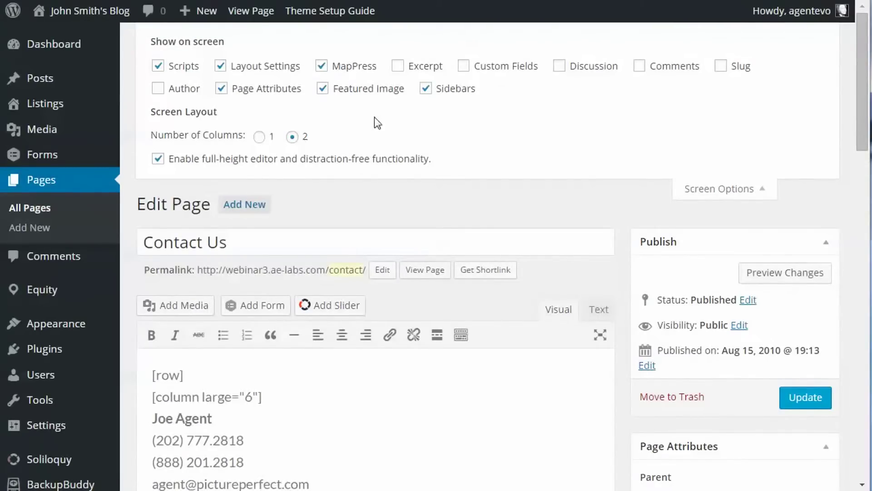
click(695, 187)
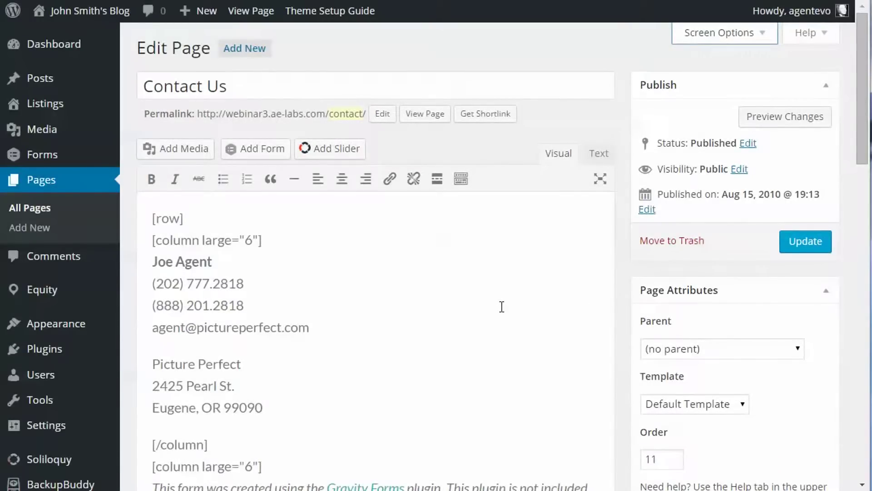
scroll(501, 307, down, 5)
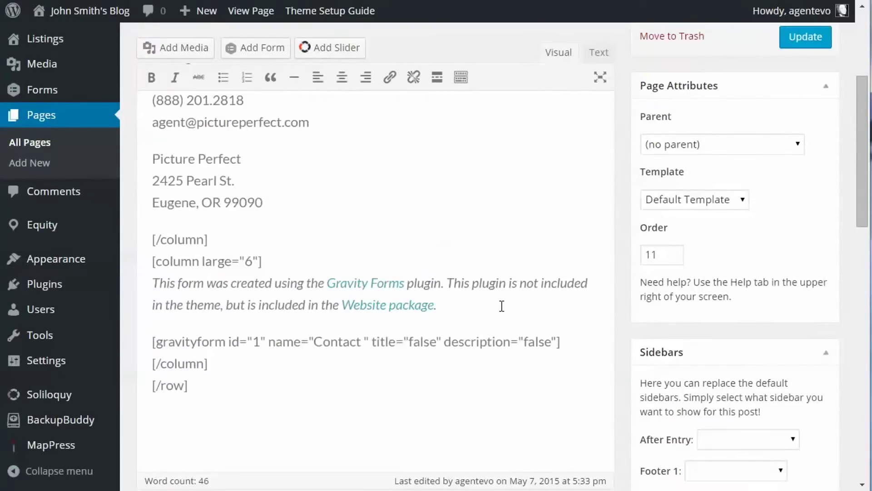
scroll(540, 277, down, 15)
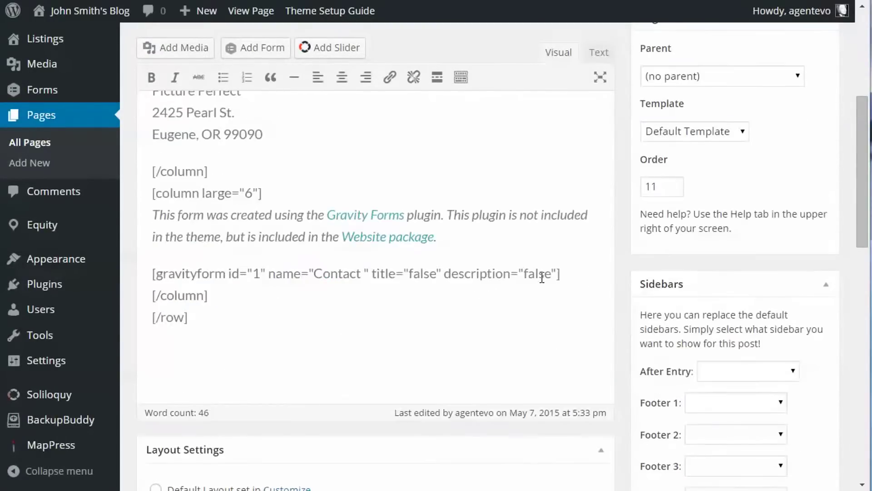
scroll(540, 282, down, 2)
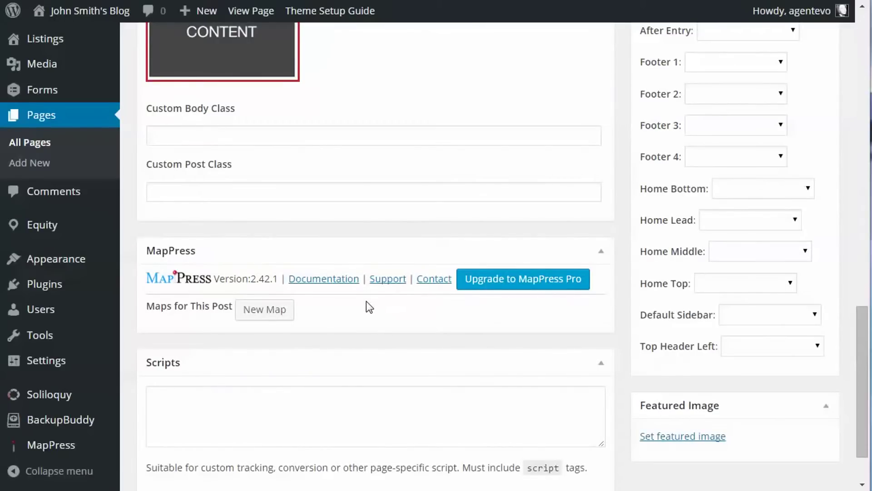
Start a new MapPress map titled 'Our Office'.
click(268, 310)
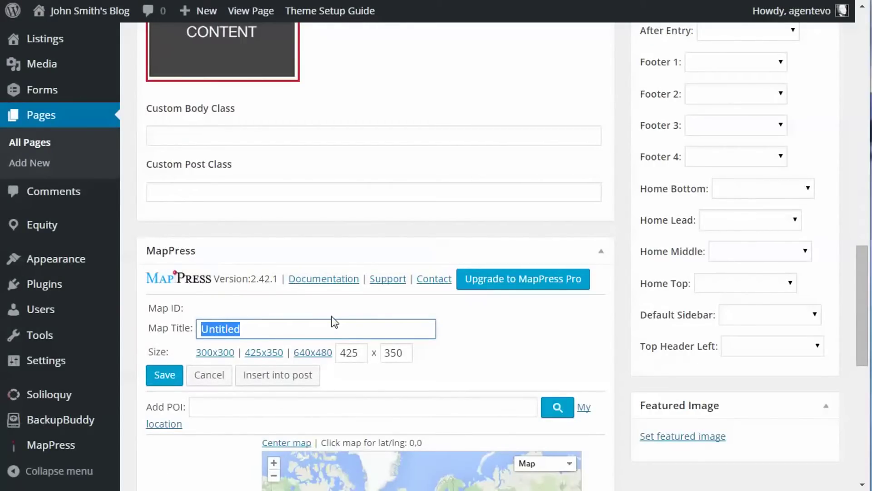
text(Our Offi)
scroll(335, 321, down, 2)
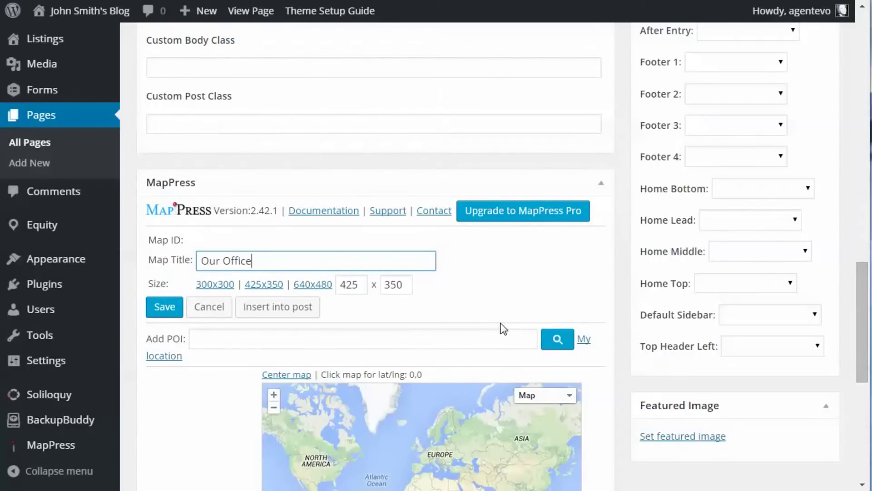
click(201, 341)
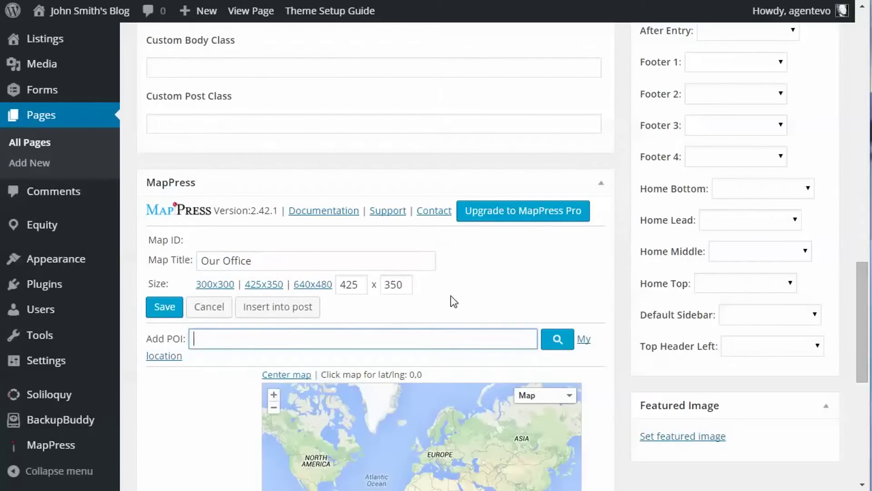
Copy the office address from the page text and add it as the map's POI.
scroll(451, 293, up, 15)
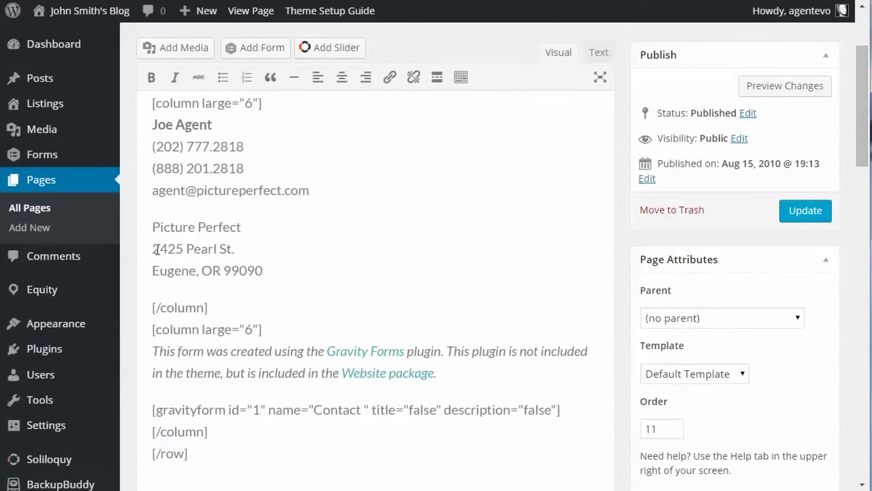
drag(152, 246, 269, 270)
key(ctrl+c)
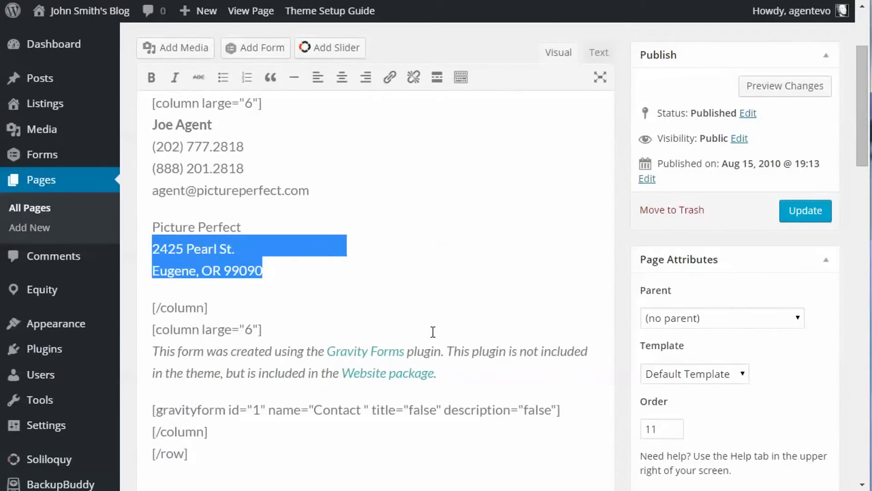
scroll(433, 331, down, 15)
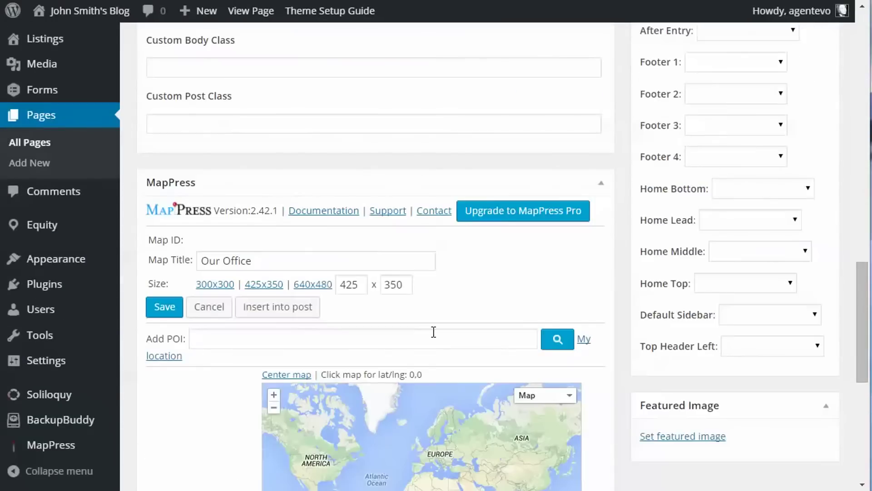
click(218, 338)
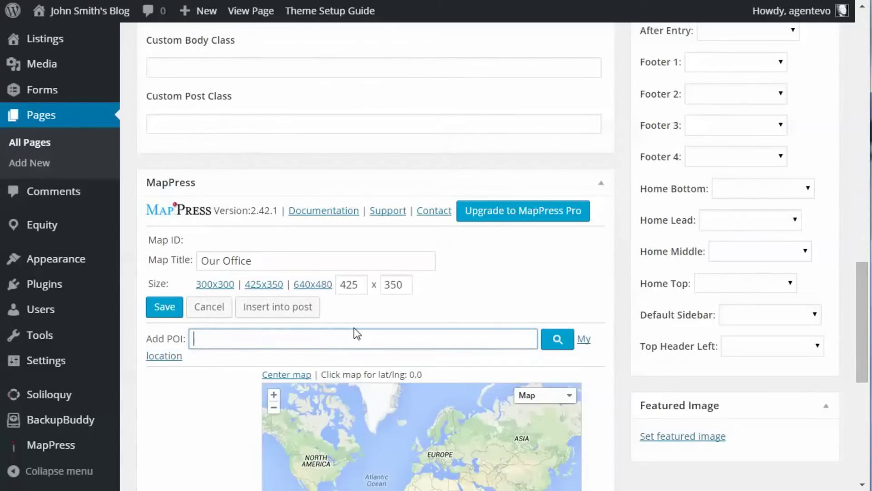
key(ctrl+v)
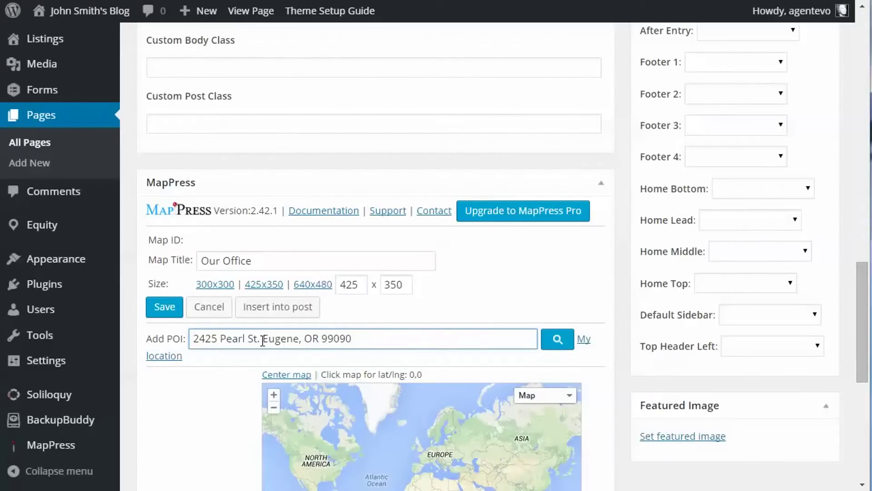
click(558, 339)
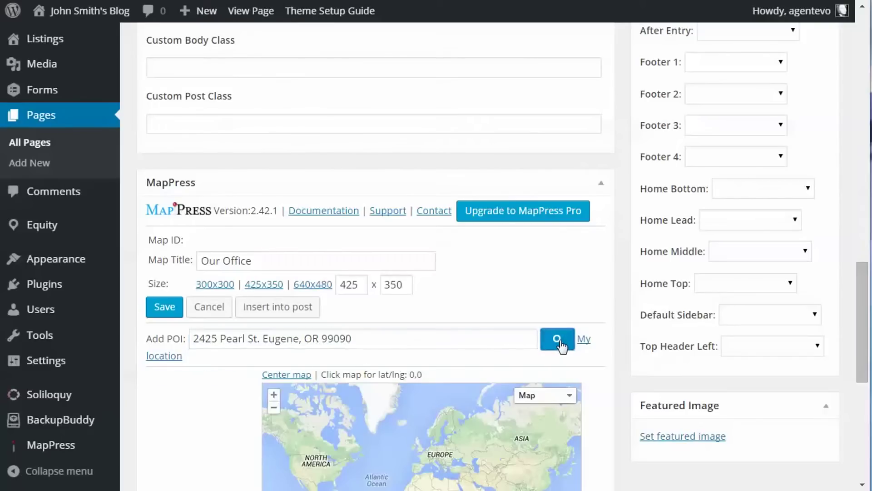
Switch the Our Office map type to Satellite.
scroll(604, 316, down, 5)
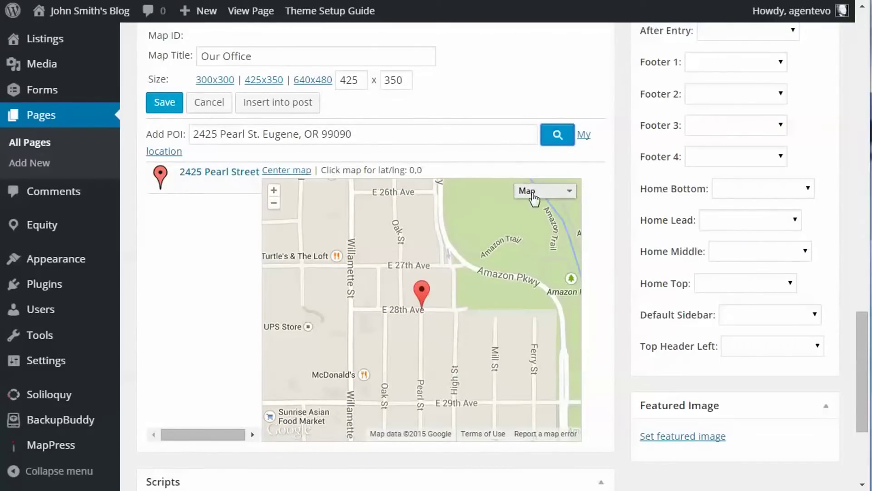
click(533, 191)
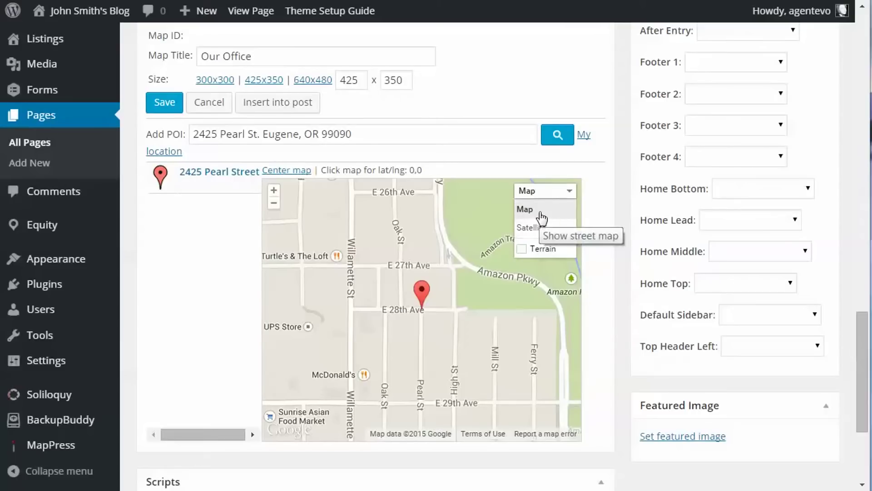
click(528, 229)
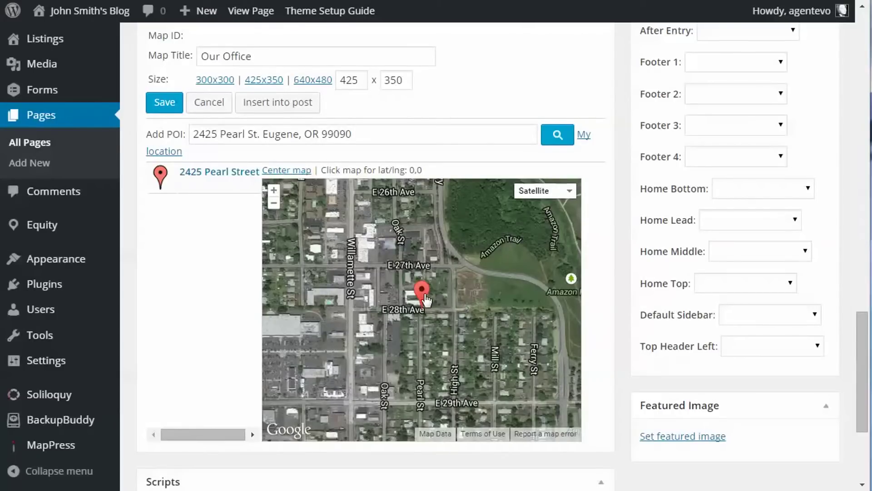
Retitle the marker 'Our Office' with description '2425 Pearl Street, Eugene, OR 97405', and save.
click(423, 293)
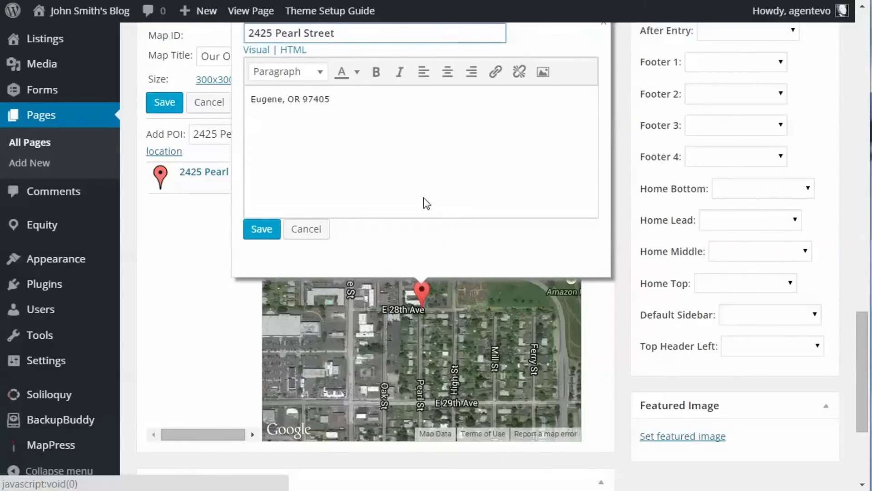
scroll(625, 189, up, 3)
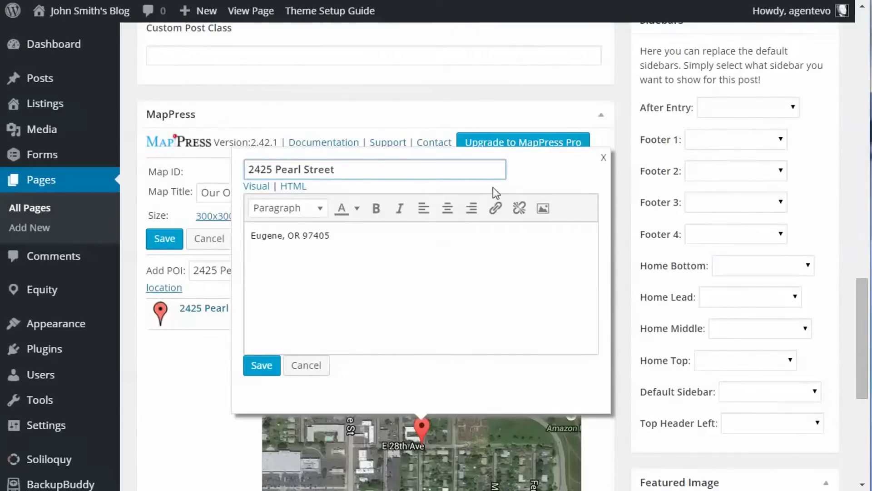
drag(337, 169, 243, 170)
key(ctrl+c)
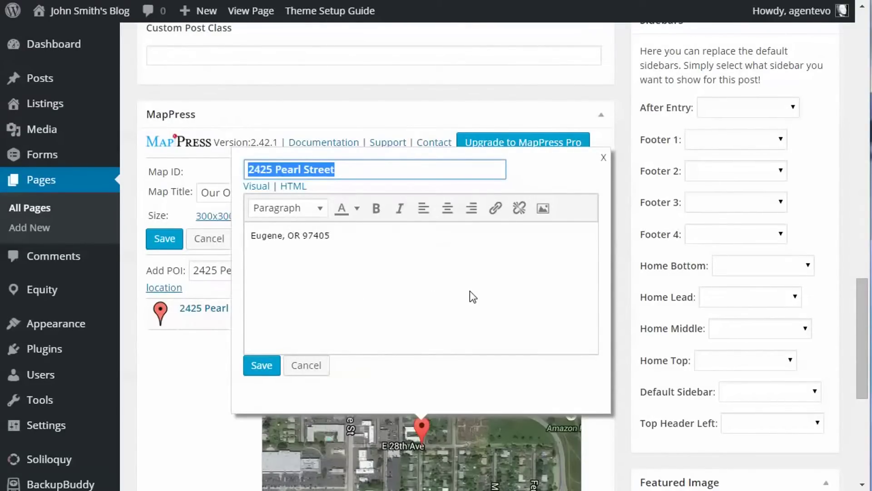
key(BackSpace)
click(250, 239)
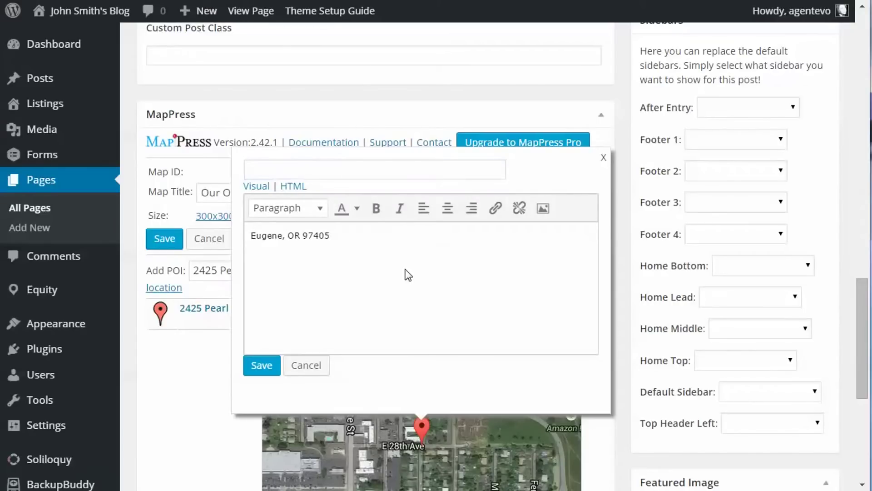
key(ctrl+v)
text(,)
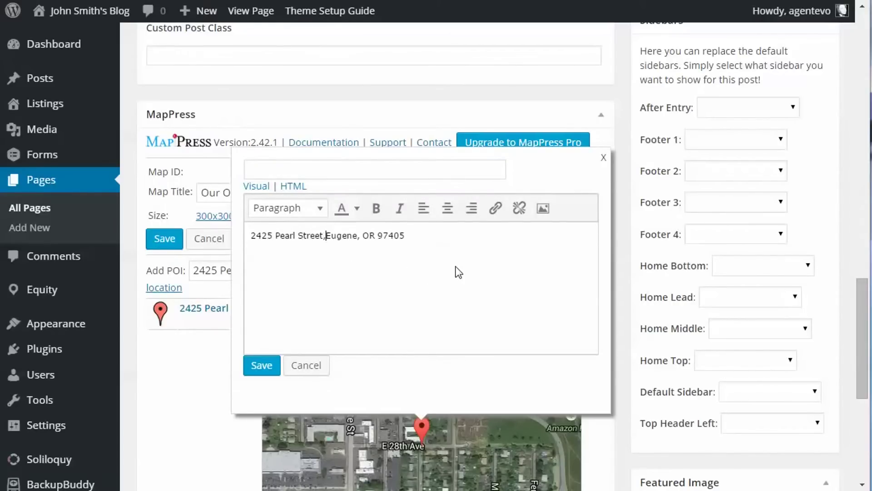
click(263, 171)
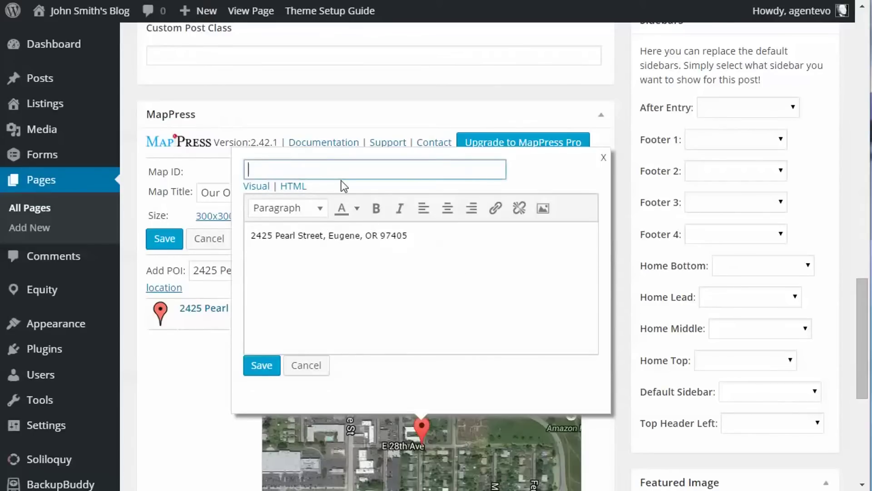
text(Our Office)
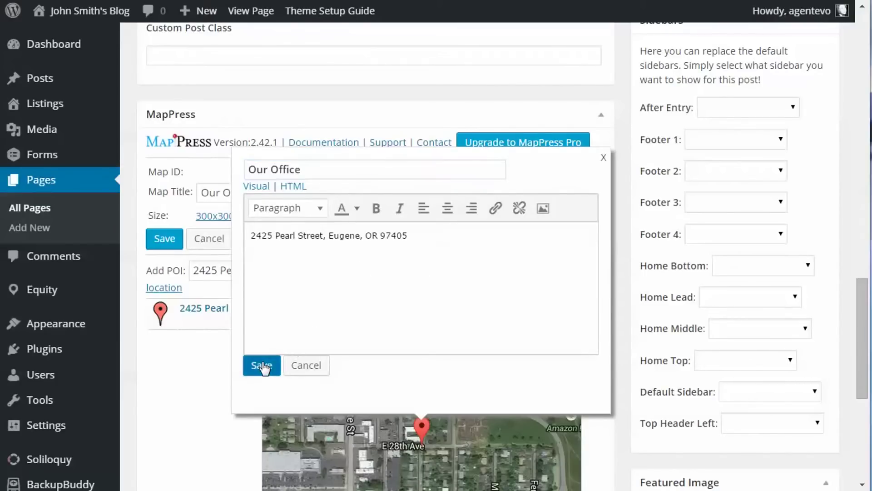
click(254, 363)
click(423, 428)
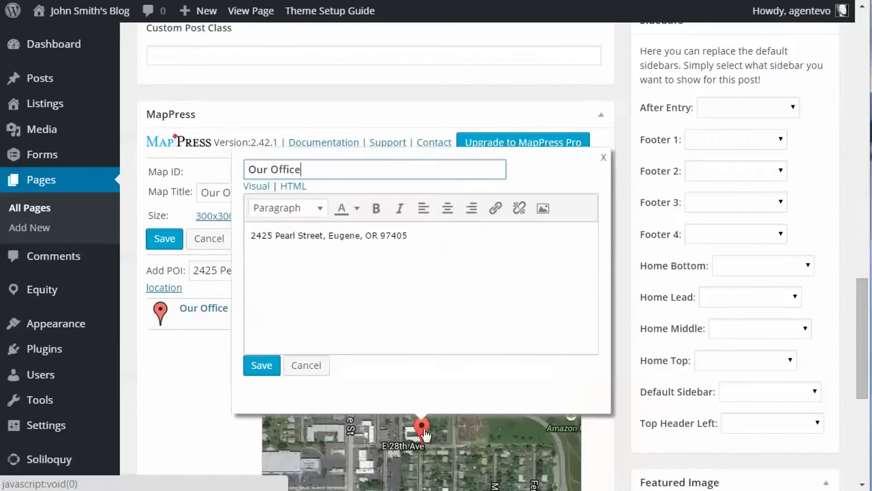
Pan the satellite map to centre the Our Office marker, then save the map as [1] Our Office.
click(262, 366)
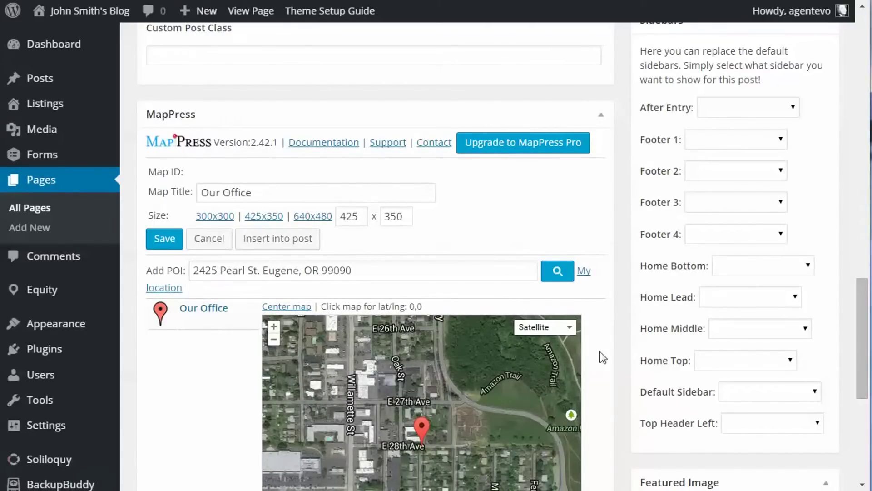
scroll(603, 357, down, 3)
drag(517, 263, 489, 309)
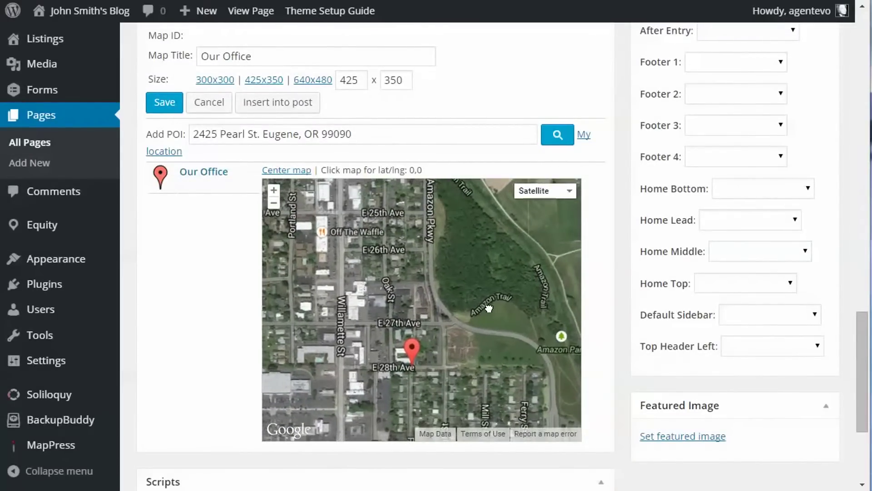
click(412, 352)
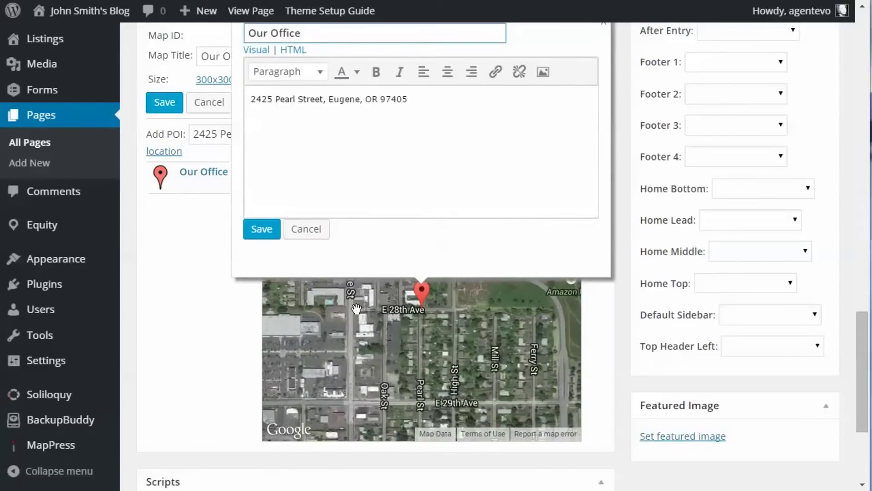
click(306, 229)
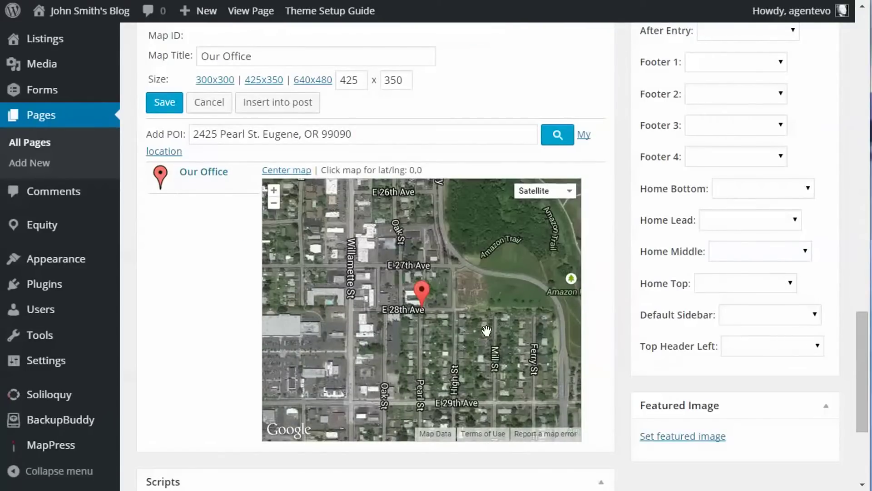
drag(483, 330, 483, 364)
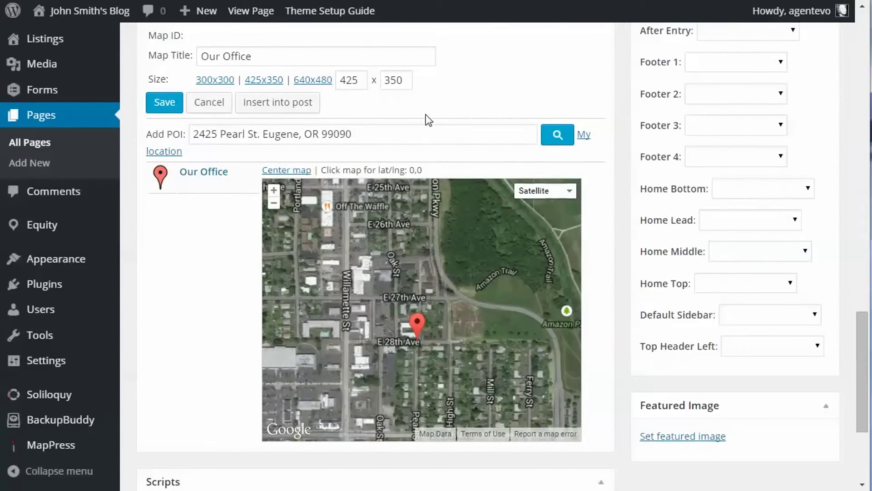
scroll(429, 119, up, 2)
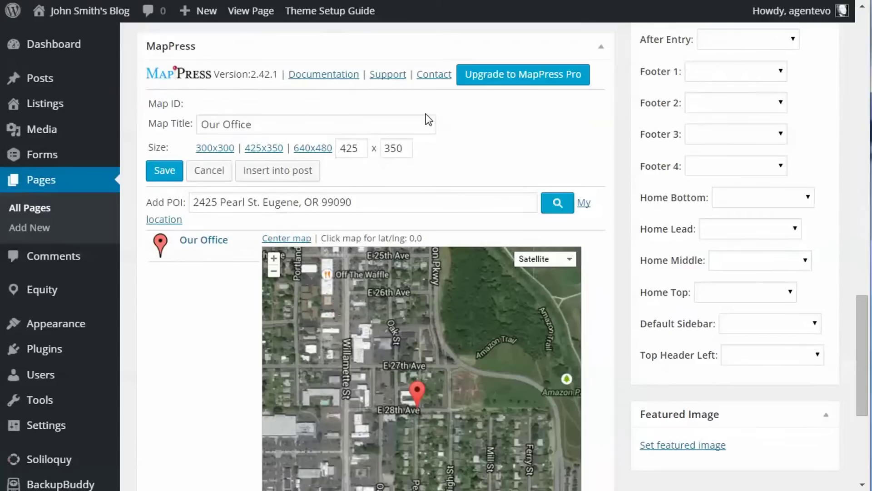
click(164, 171)
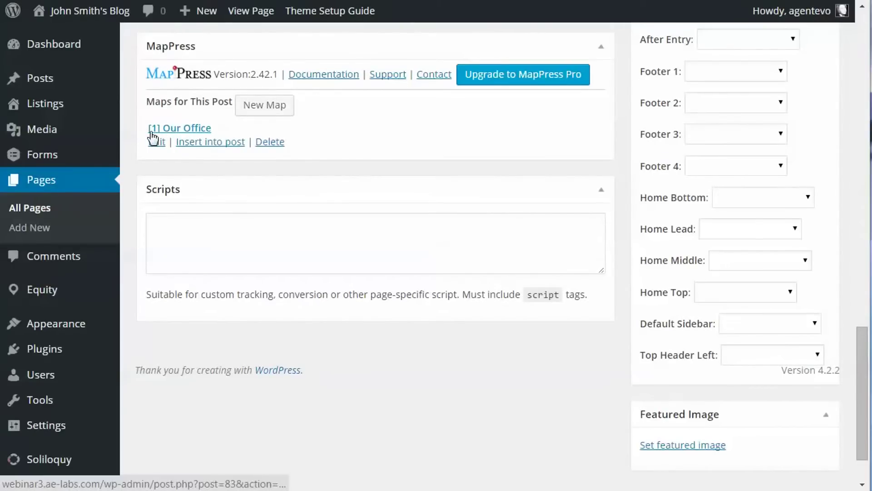
Add a new line after the 'Eugene, OR 99090' address in the page content.
scroll(149, 134, up, 2)
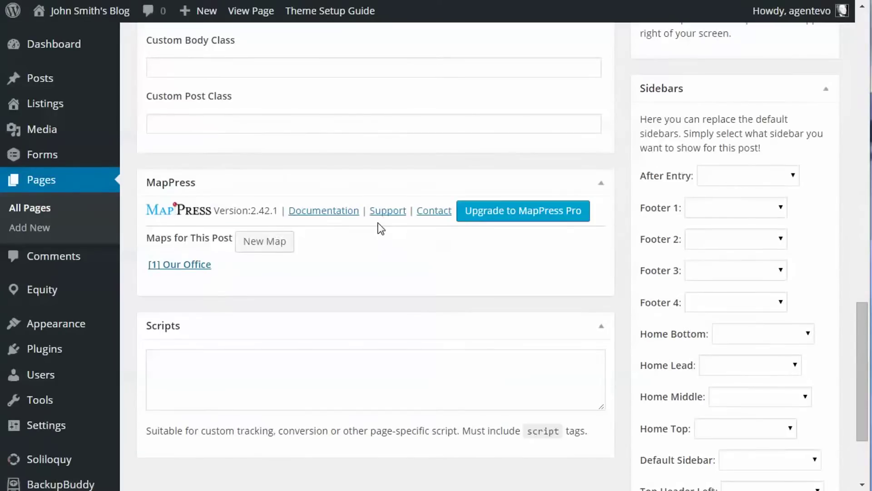
scroll(368, 234, up, 10)
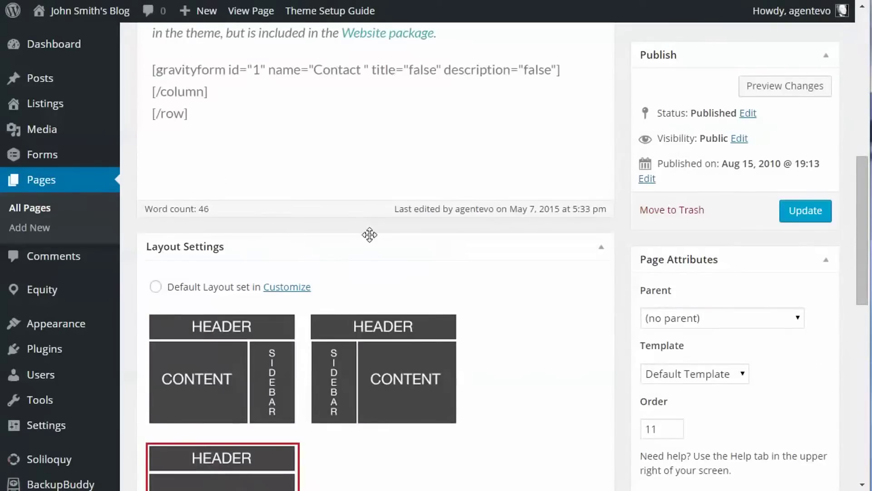
scroll(285, 165, up, 4)
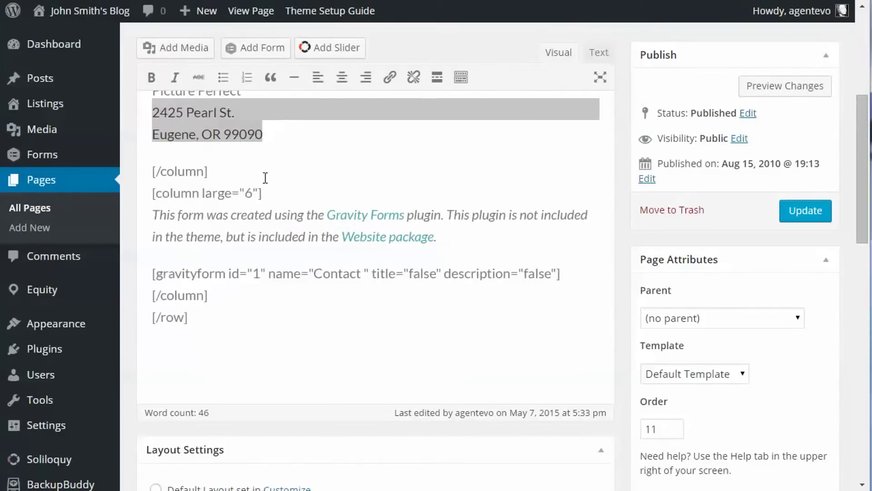
click(164, 159)
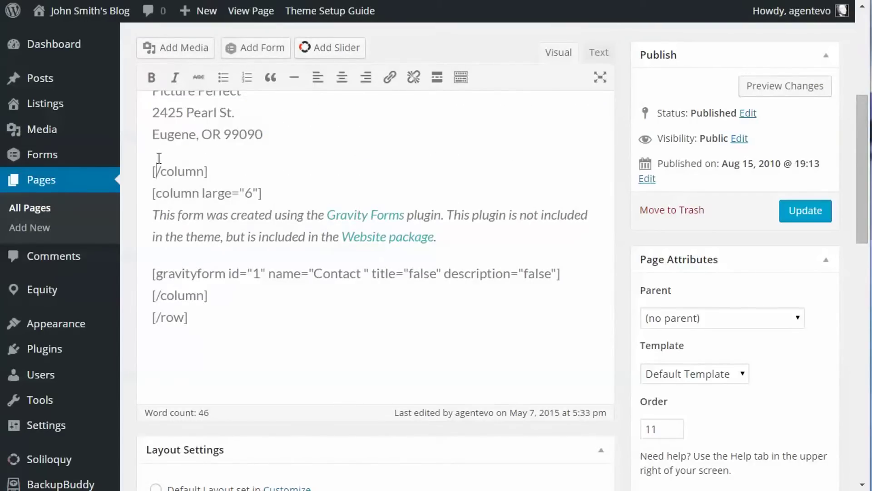
click(271, 139)
key(Return)
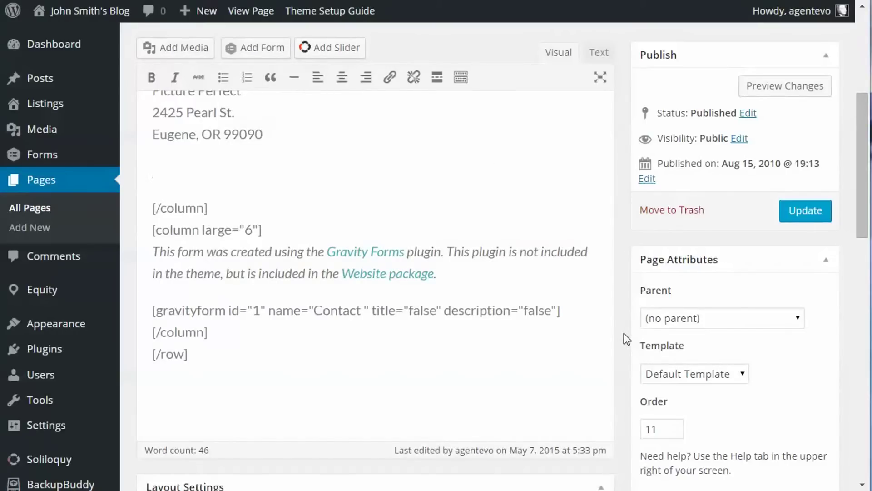
Insert the [mappress mapid="1"] shortcode into the page and update it.
scroll(623, 333, down, 15)
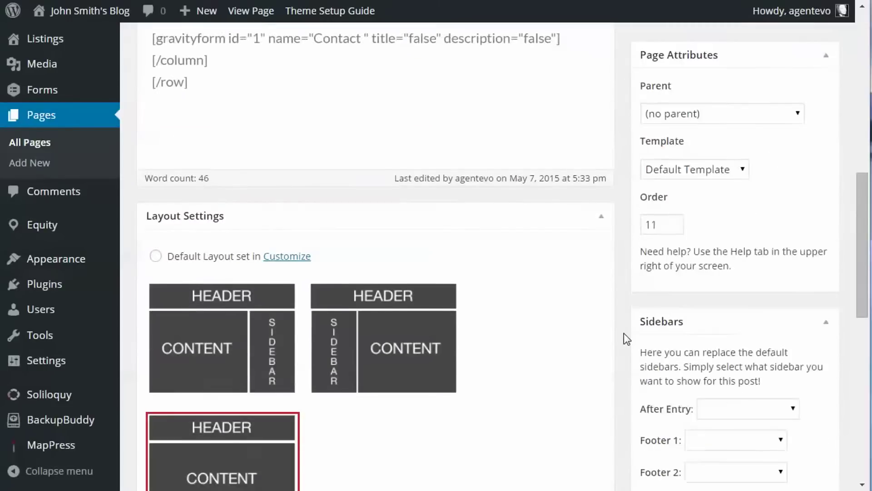
mouse_move(189, 325)
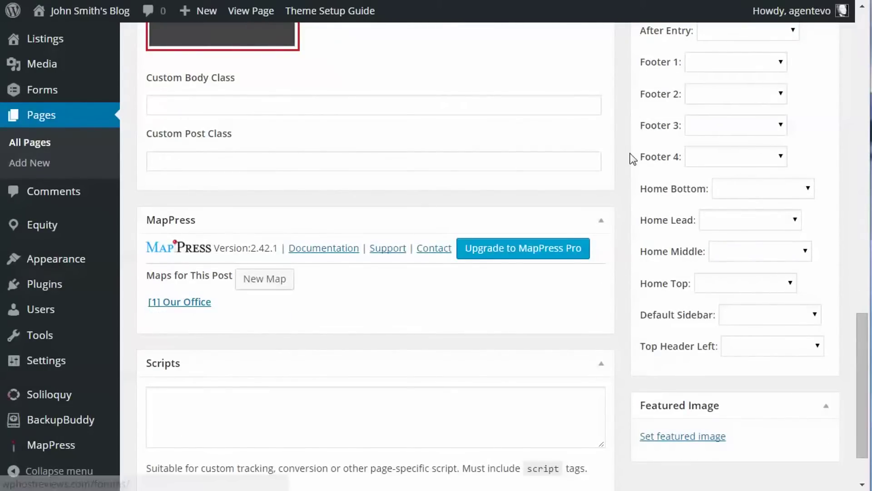
scroll(631, 154, up, 13)
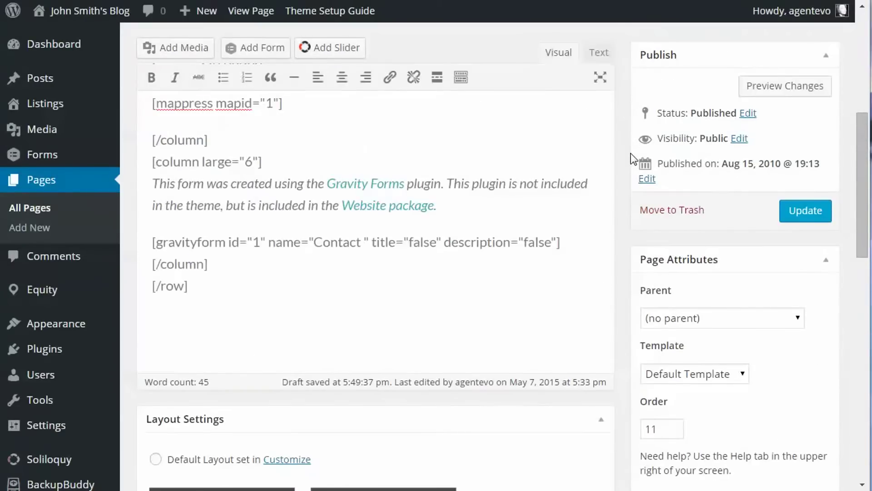
scroll(613, 166, up, 3)
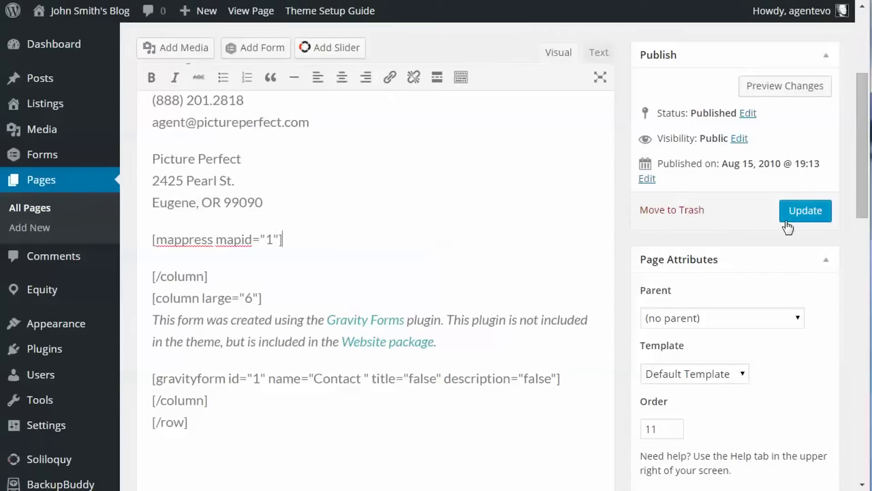
click(800, 216)
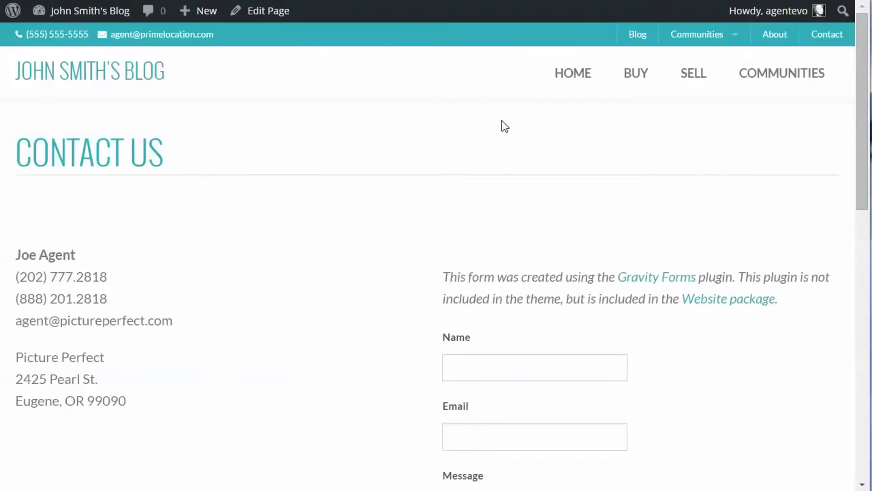
On the live Contact Us page, open the Our Office marker's info window and its directions.
scroll(318, 265, down, 3)
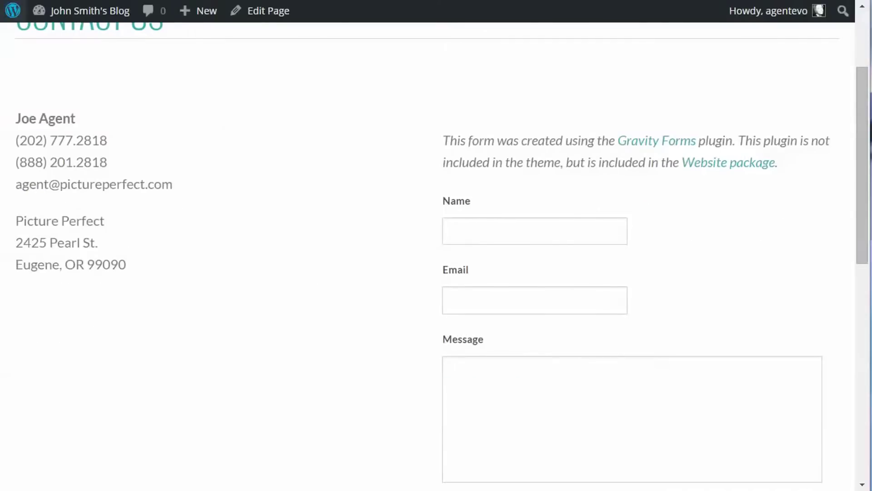
click(90, 10)
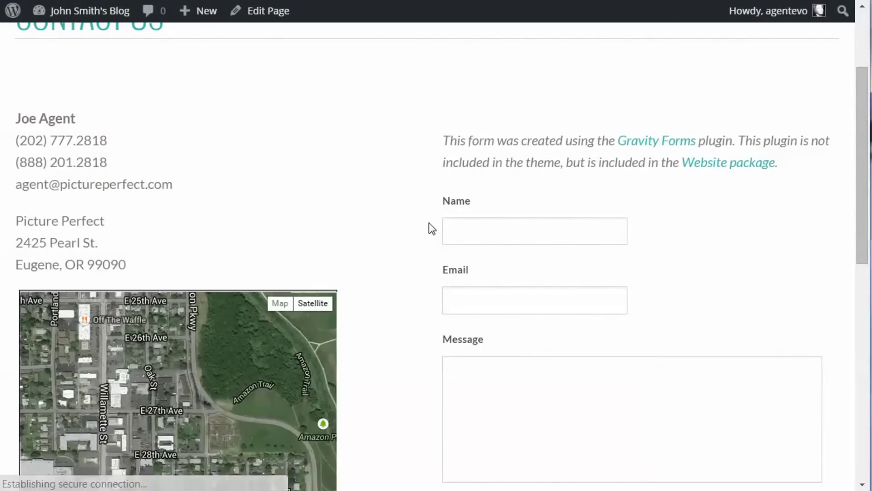
scroll(429, 224, down, 5)
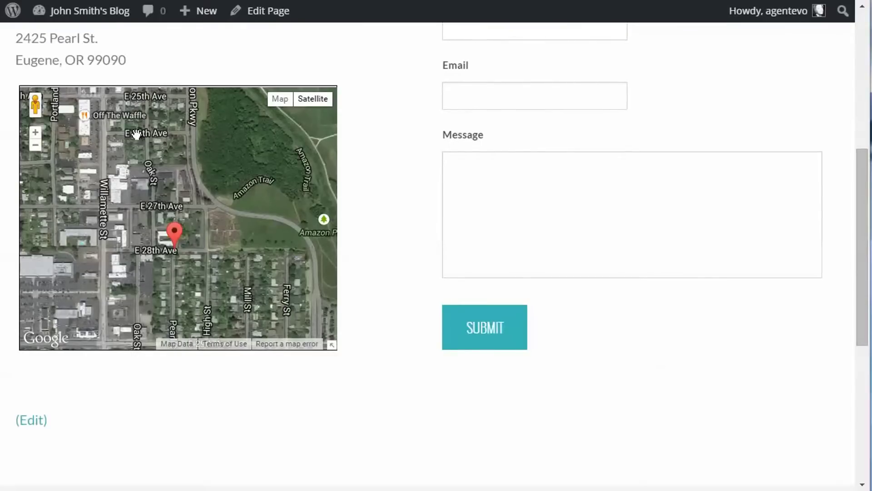
click(174, 234)
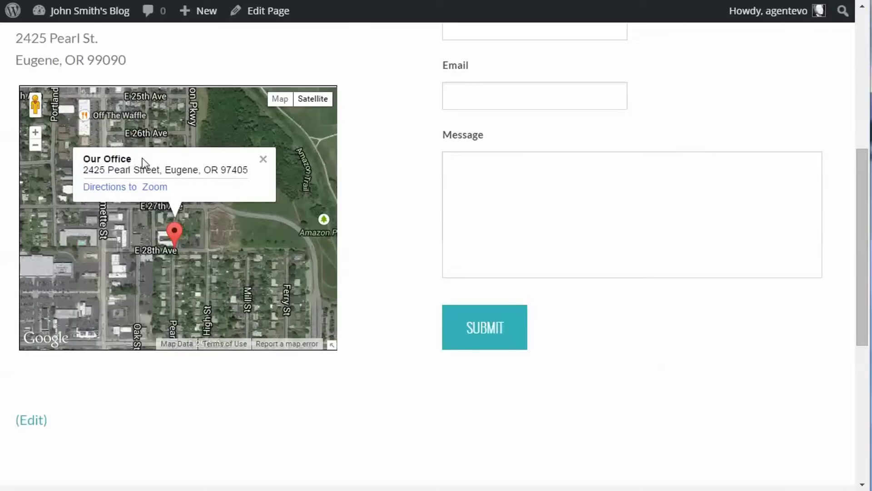
click(108, 190)
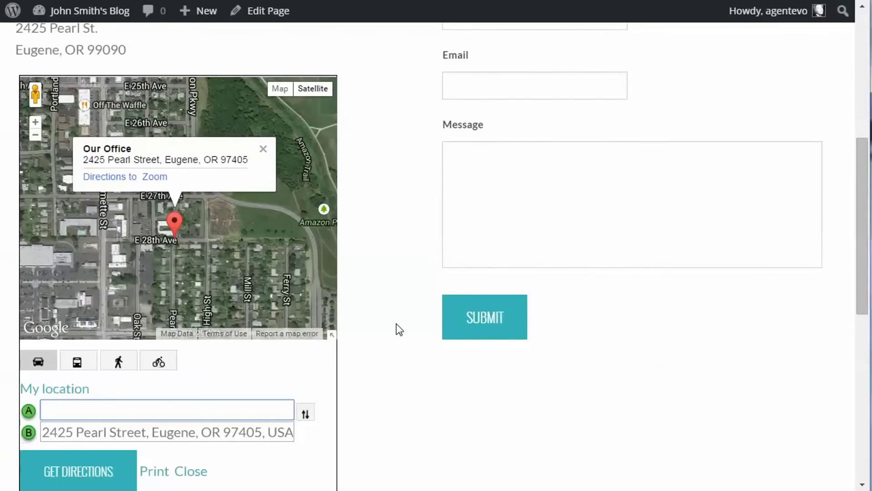
scroll(396, 324, down, 8)
scroll(396, 323, up, 15)
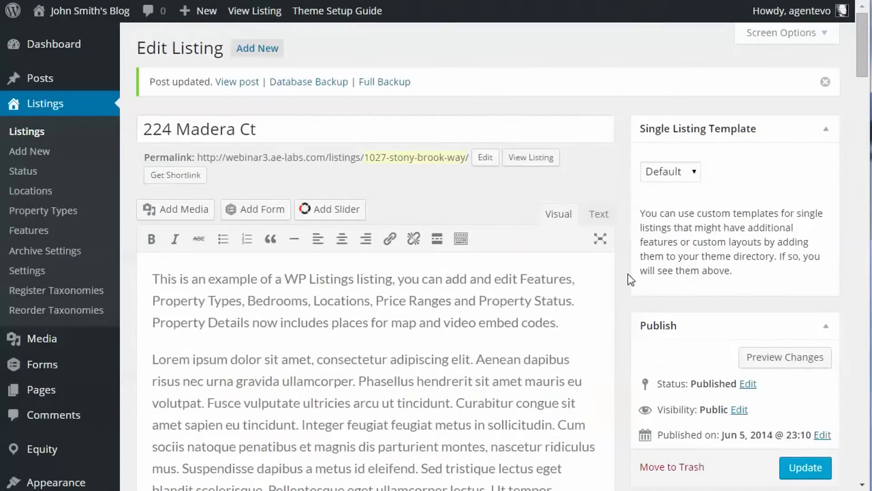
Collapse Screen Options on the 224 Madera Ct listing and scroll to its Property Details.
scroll(628, 274, down, 6)
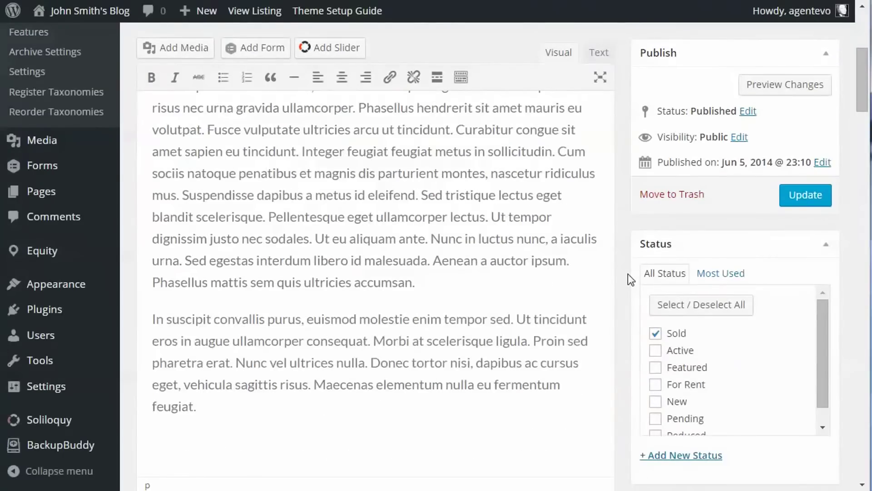
scroll(628, 273, up, 6)
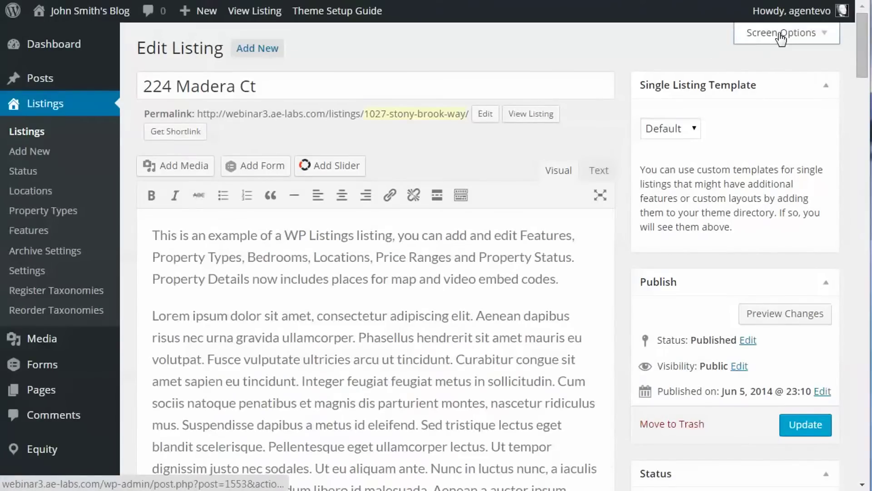
click(781, 36)
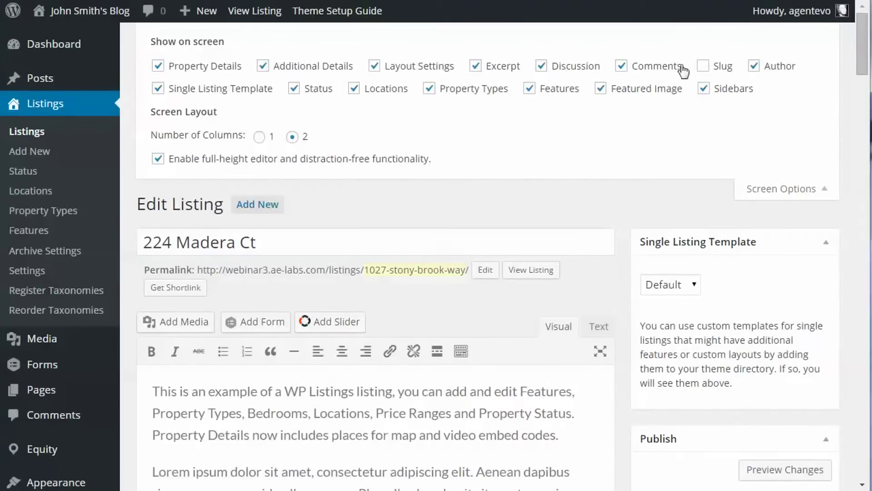
click(781, 195)
scroll(625, 318, down, 5)
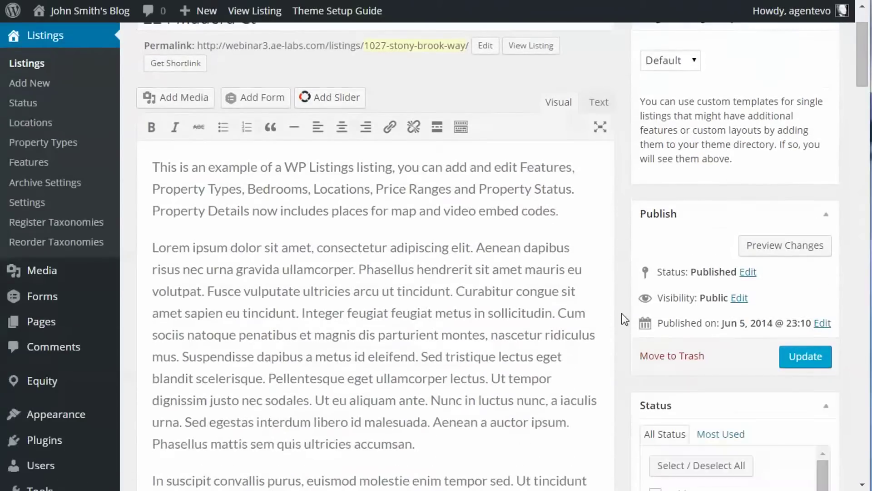
scroll(624, 319, down, 5)
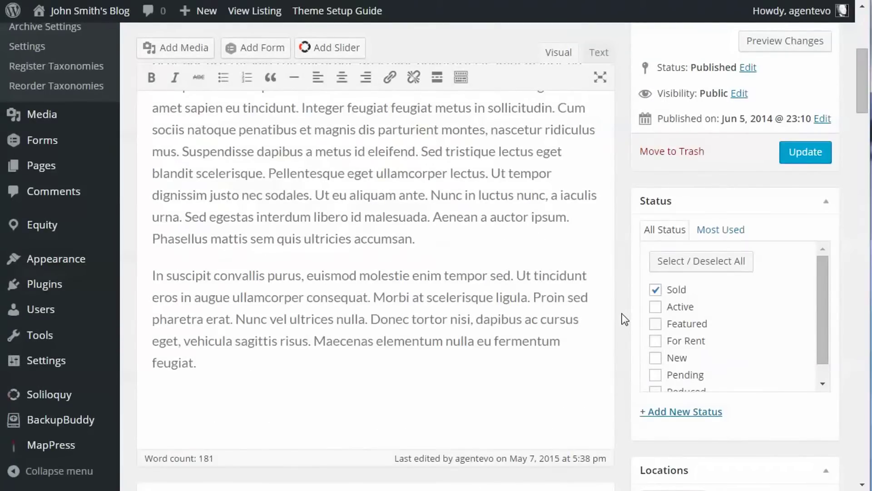
scroll(625, 319, down, 3)
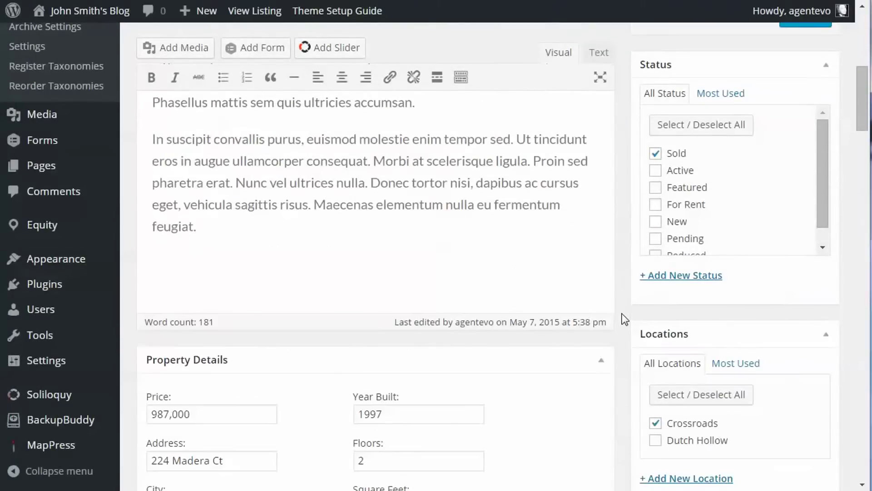
Enable MapPress maps for the Listings post type and save the settings.
click(33, 445)
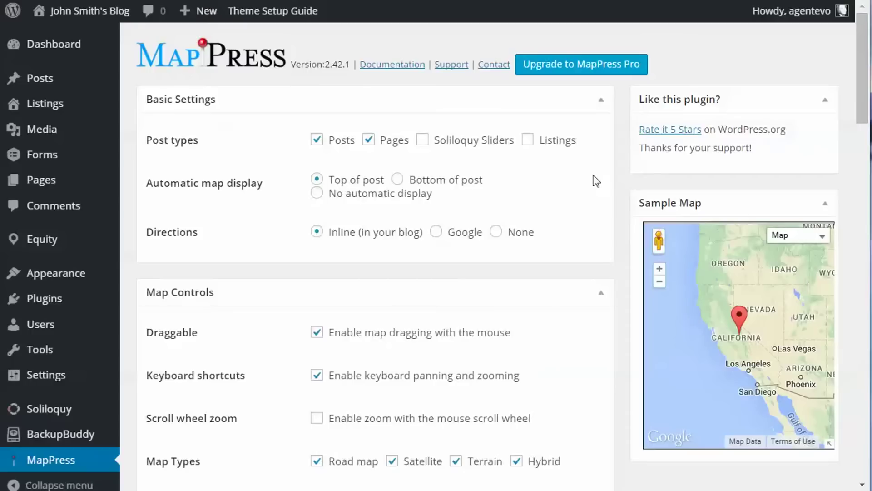
click(527, 139)
scroll(626, 315, down, 20)
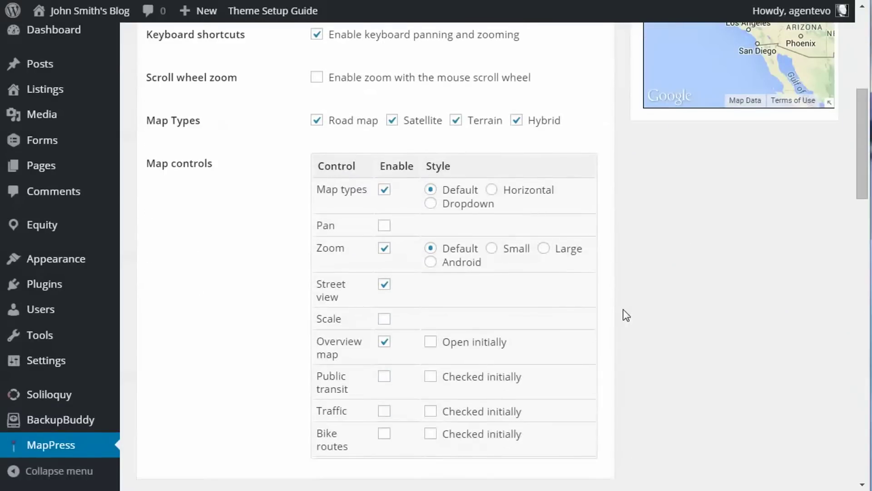
scroll(626, 314, down, 10)
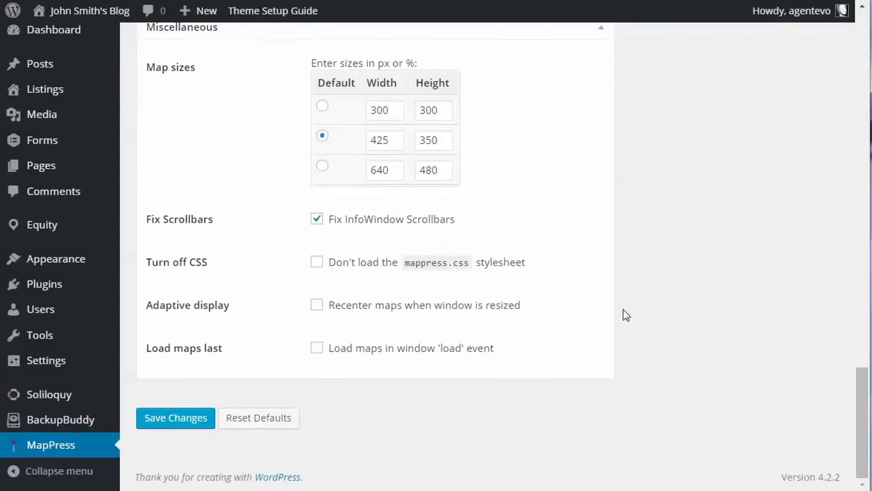
click(156, 418)
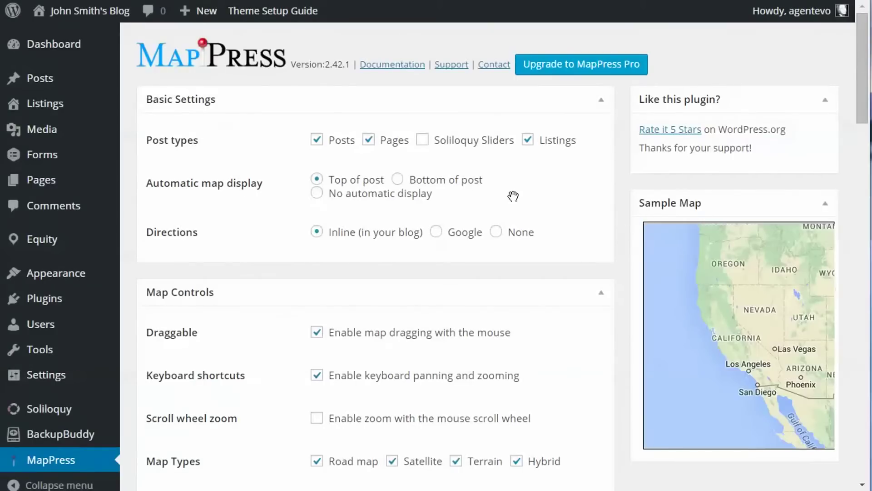
mouse_move(68, 109)
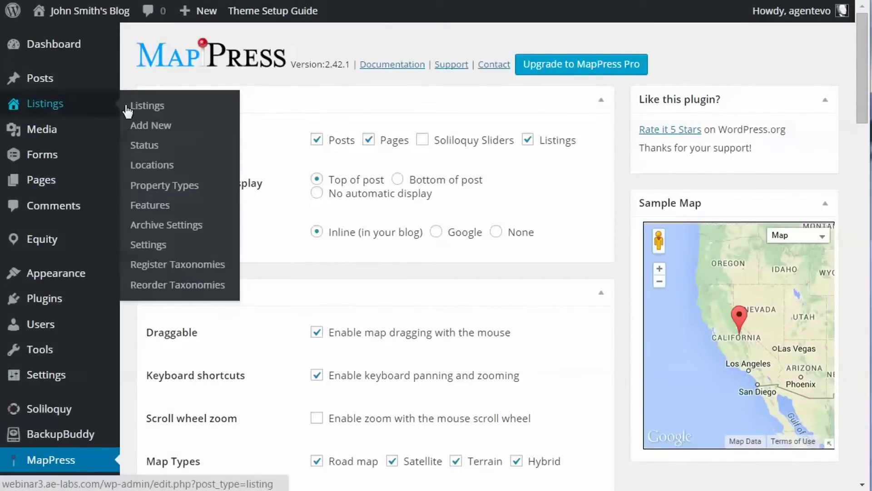
click(142, 106)
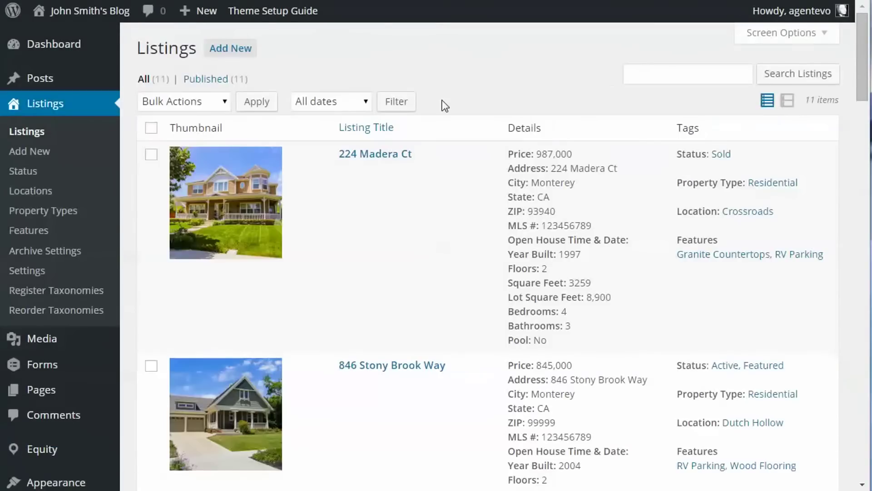
click(347, 173)
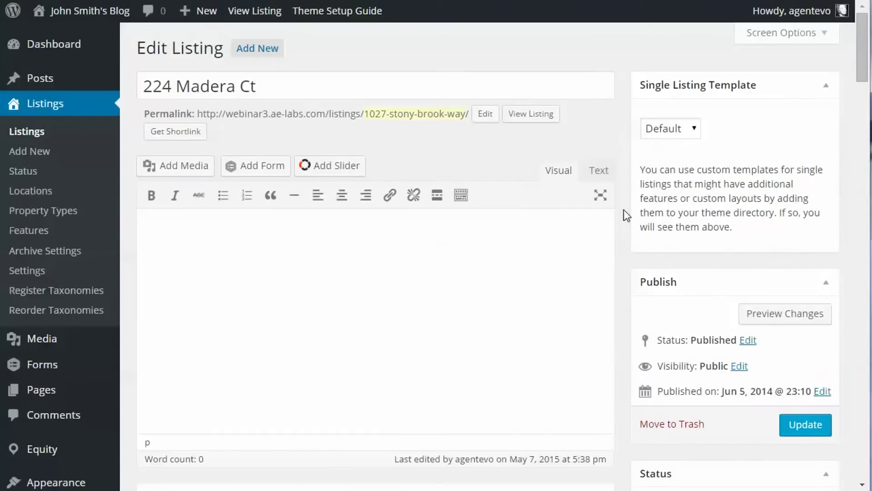
scroll(624, 212, down, 5)
scroll(623, 212, down, 20)
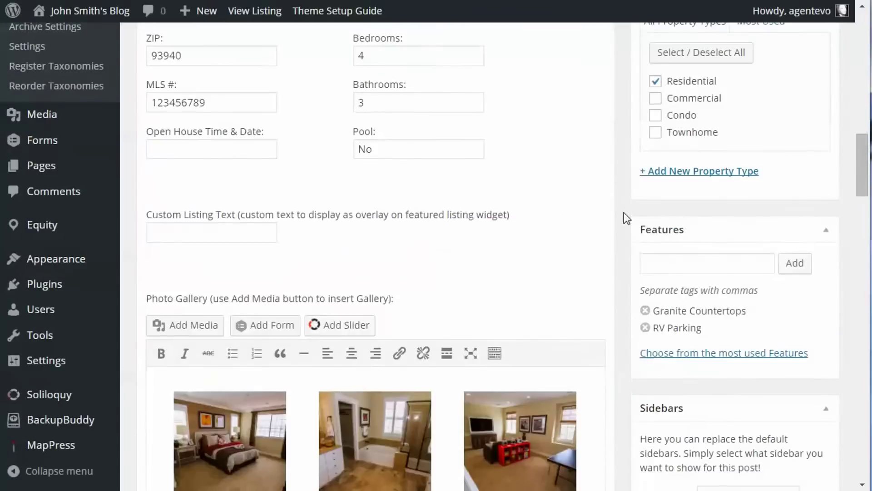
scroll(623, 212, down, 15)
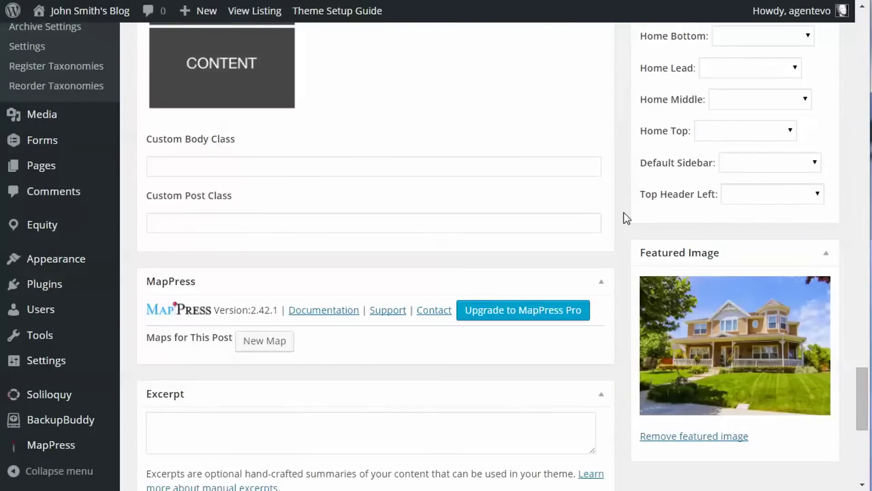
scroll(483, 155, up, 3)
scroll(483, 155, up, 2)
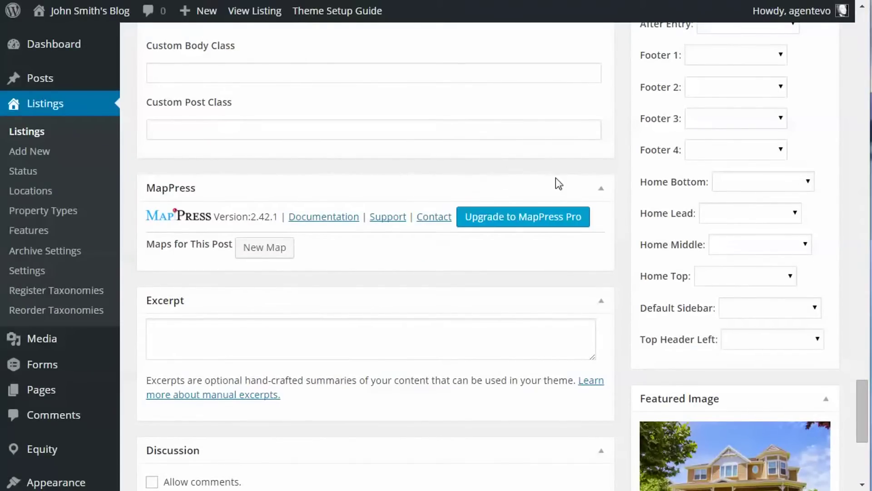
scroll(555, 178, up, 10)
scroll(555, 178, down, 10)
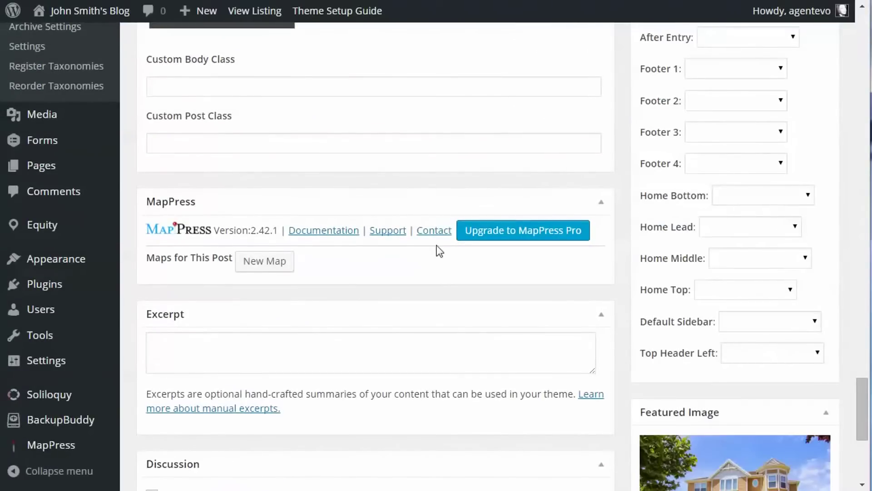
Create a new MapPress map and replace 'Untitled' with the title 'My Listing Map'.
click(266, 265)
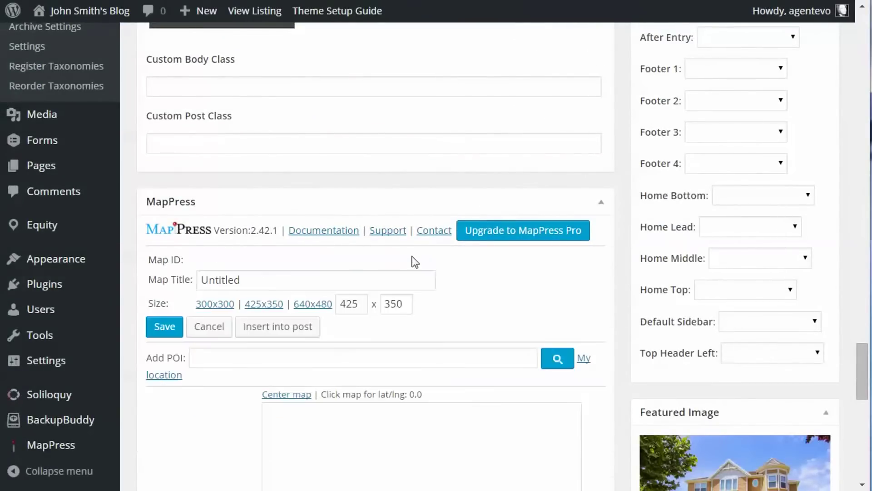
drag(253, 281, 185, 279)
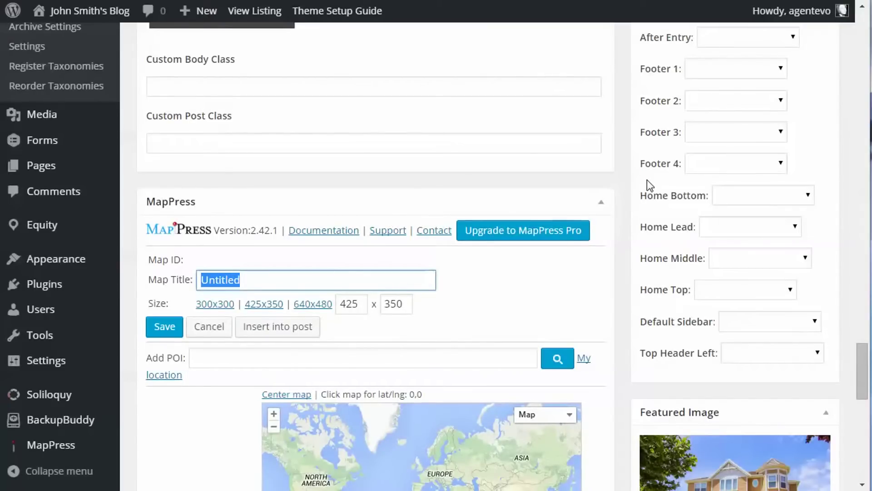
text(My)
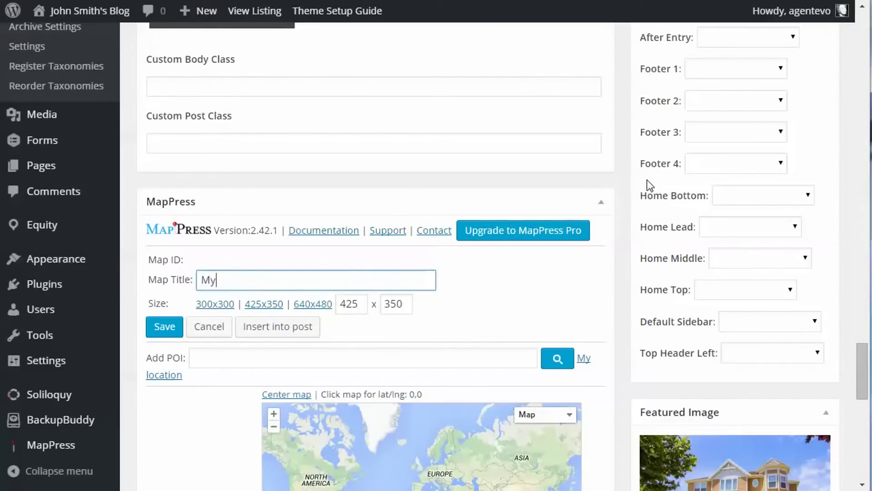
text( Listing Map)
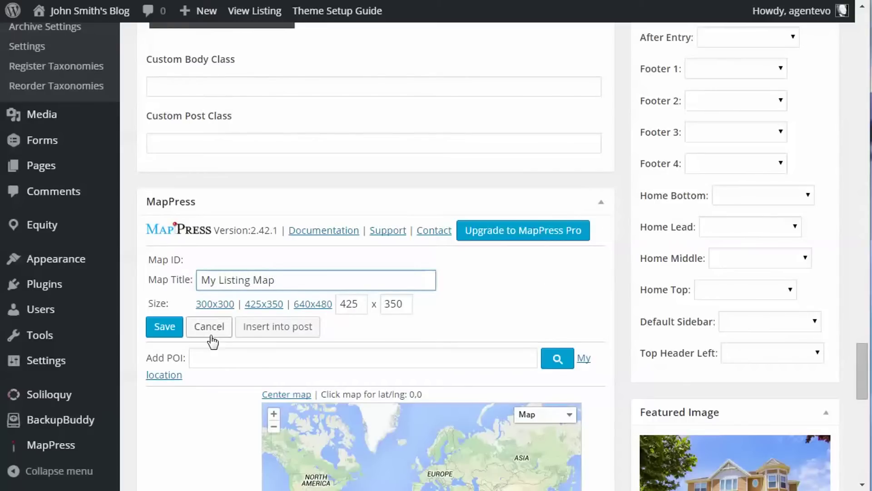
click(199, 360)
scroll(390, 146, up, 15)
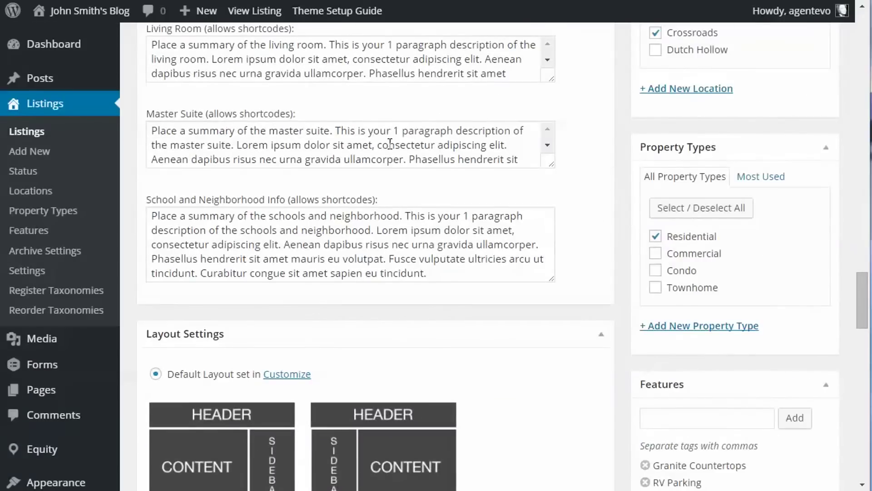
scroll(389, 145, up, 5)
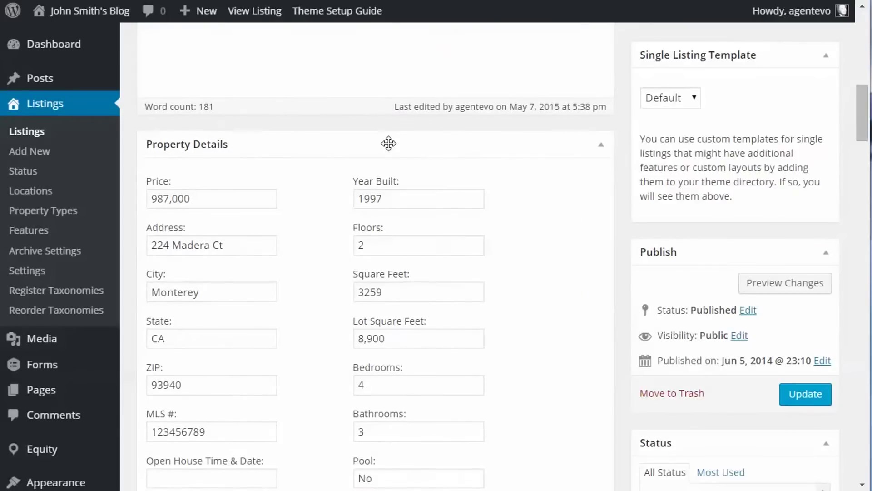
drag(248, 245, 146, 245)
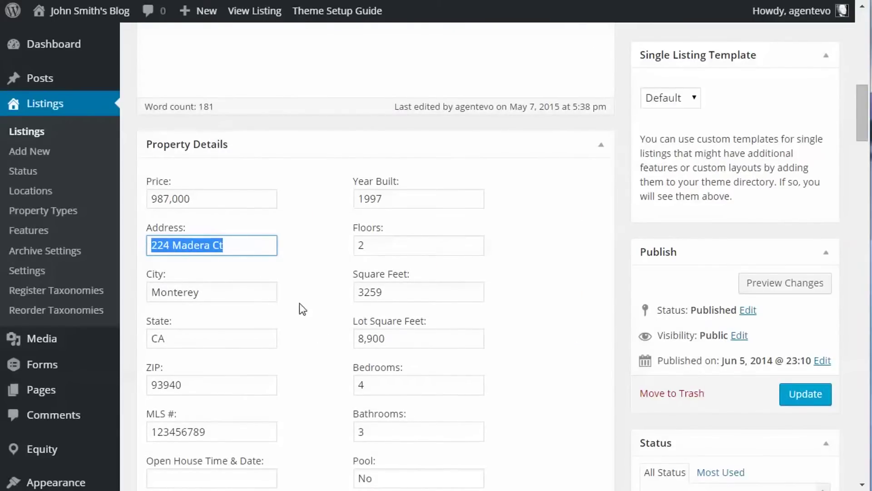
scroll(327, 319, down, 15)
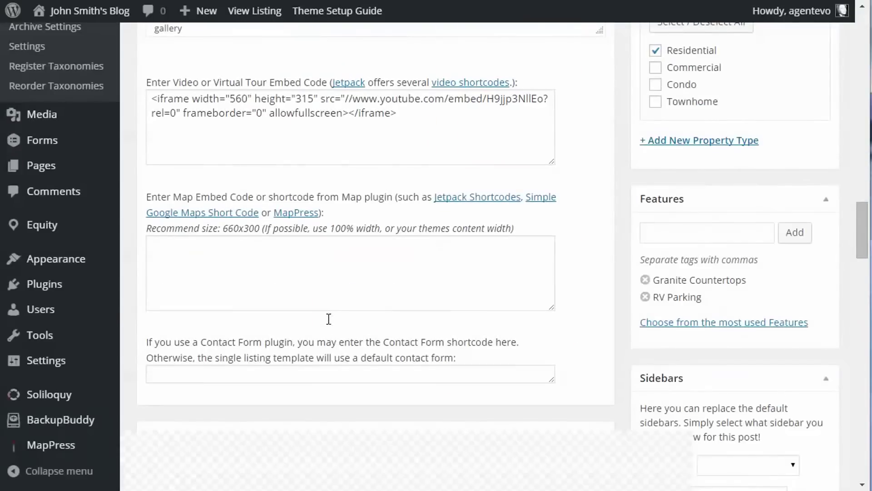
scroll(328, 319, down, 20)
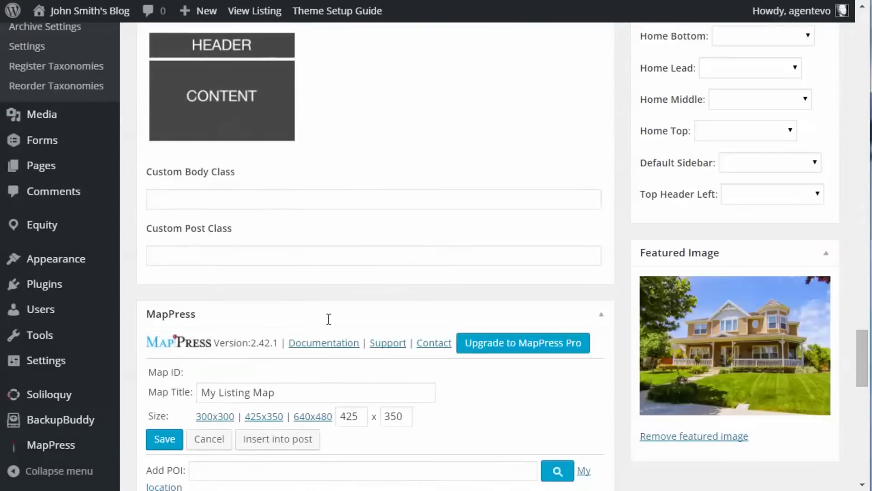
scroll(329, 318, down, 2)
click(199, 396)
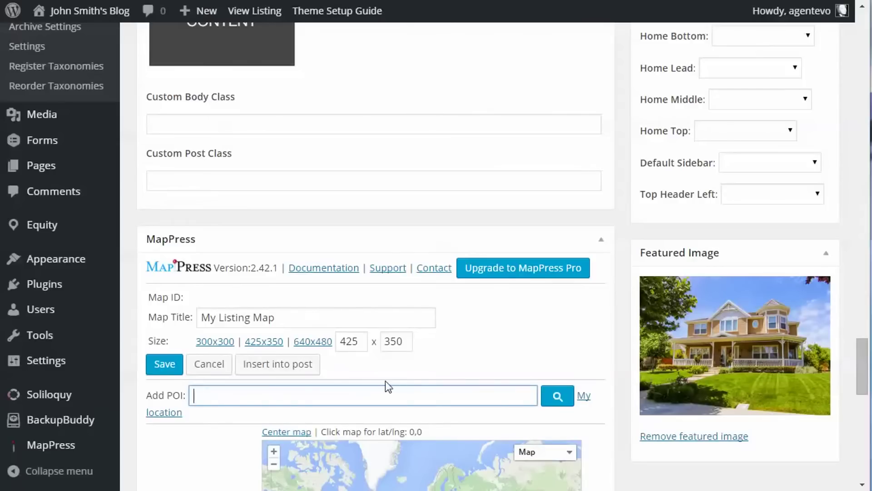
text(224 Madera Ct,)
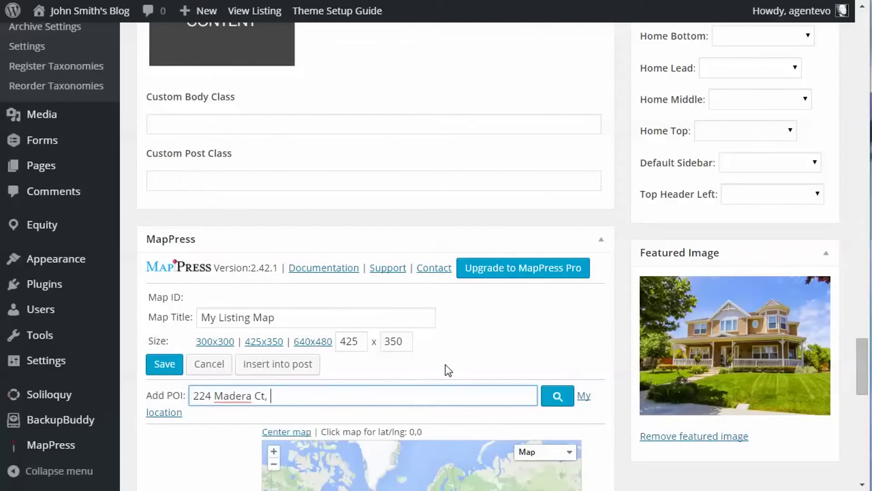
text( Monterey, CA)
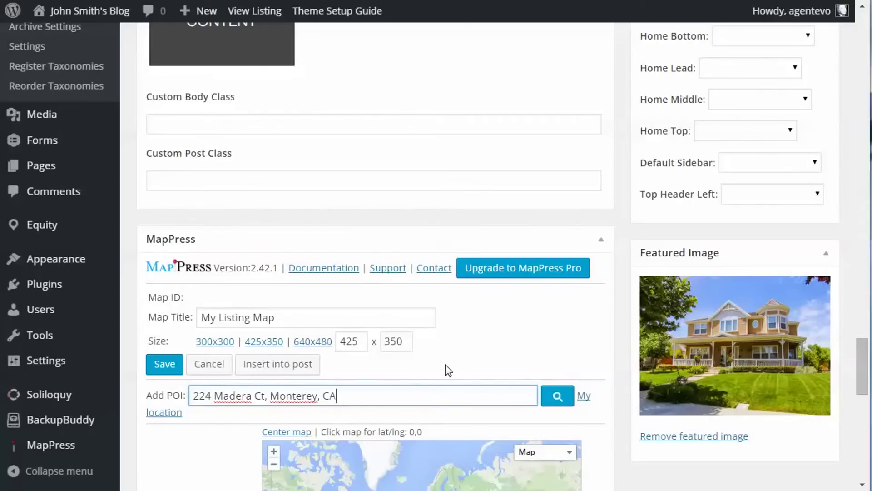
click(563, 398)
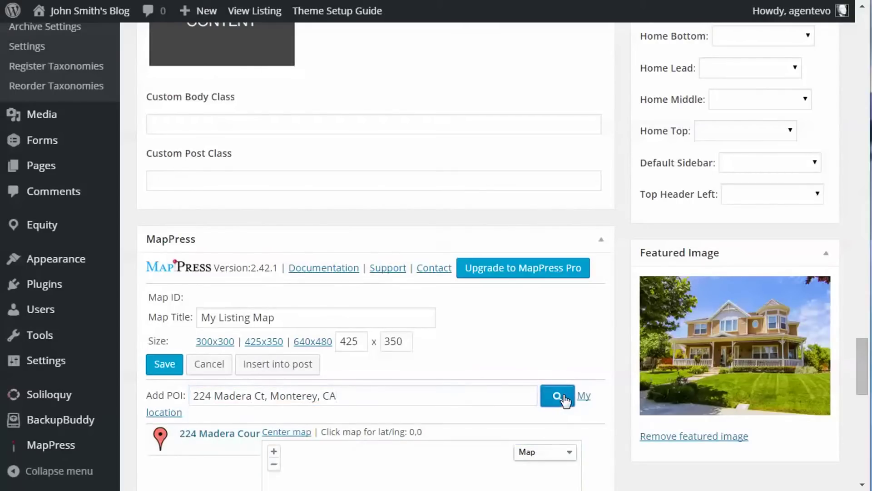
scroll(636, 345, down, 2)
scroll(636, 345, down, 6)
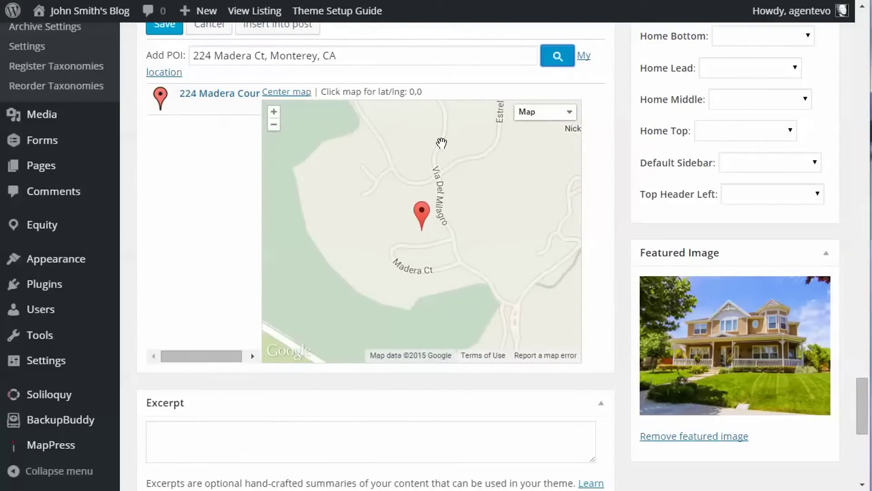
click(422, 213)
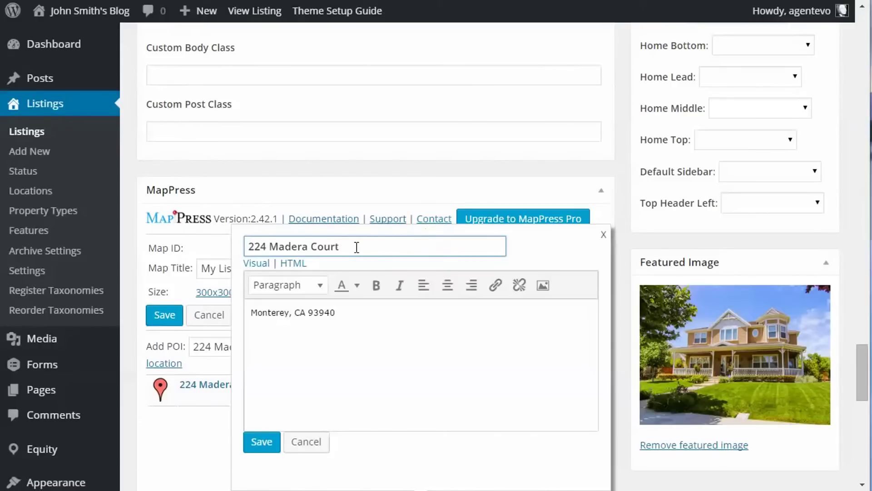
drag(345, 246, 251, 250)
key(ctrl+c)
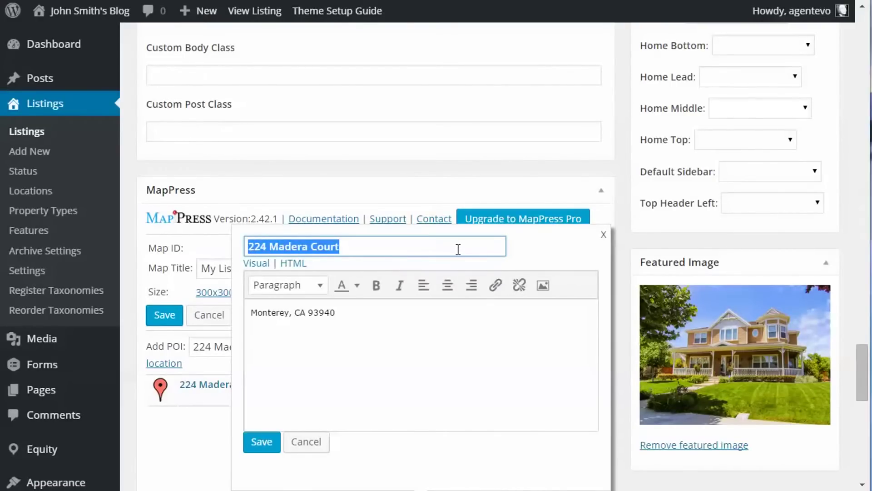
key(BackSpace)
click(252, 314)
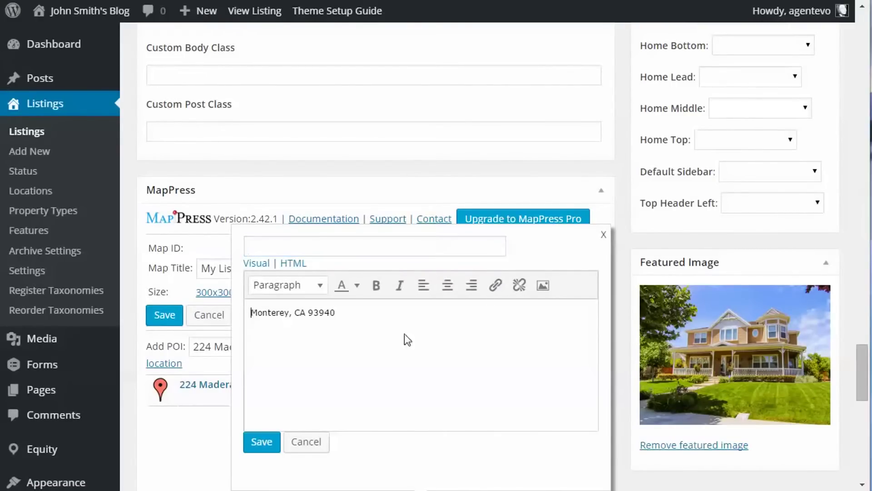
key(ctrl+v)
text(,)
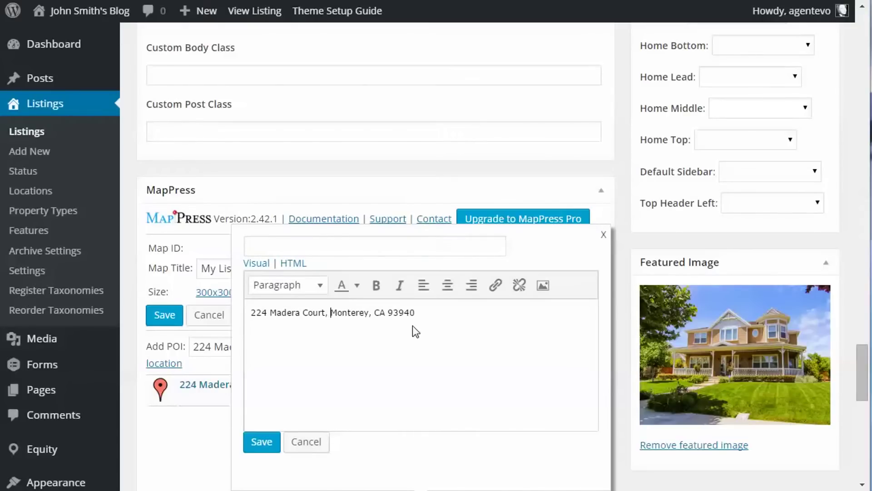
click(288, 247)
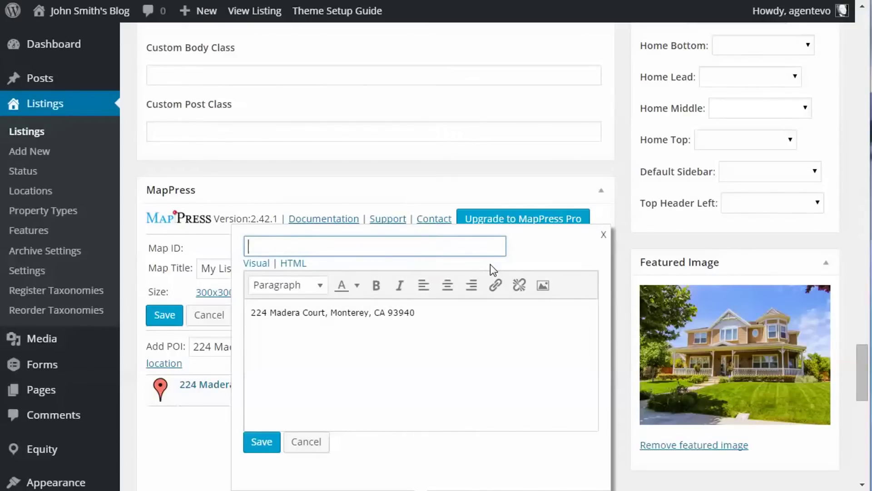
text(Just re)
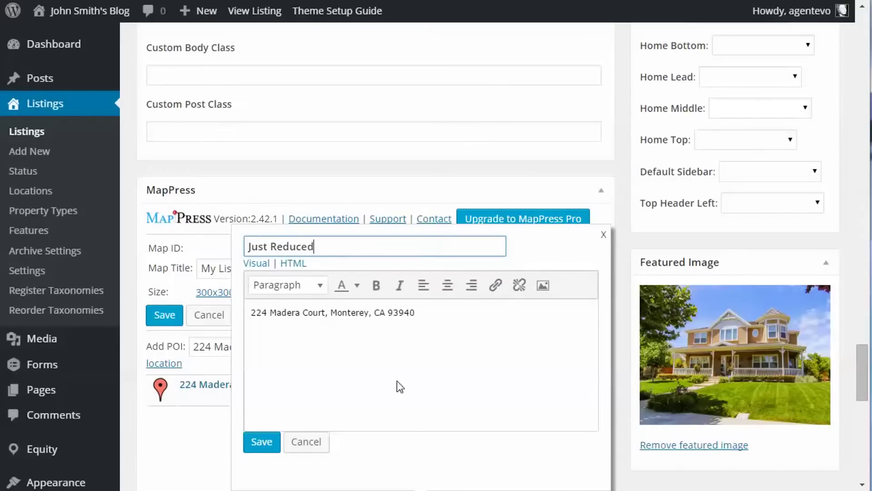
Save the marker edits, switch the map type to Satellite, and save the map.
click(259, 441)
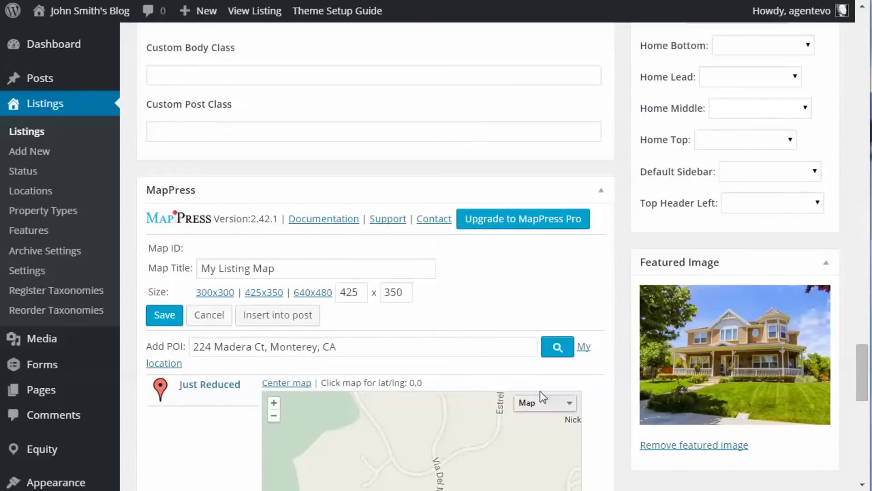
scroll(615, 369, down, 3)
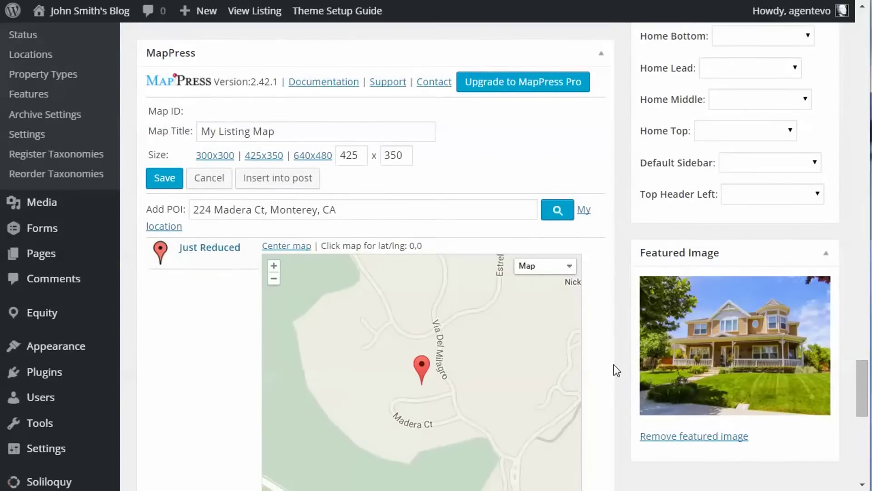
click(538, 268)
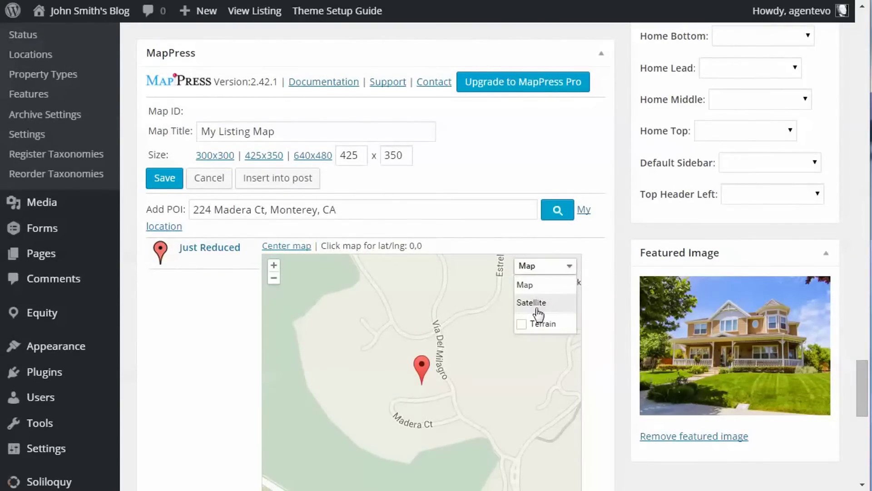
click(561, 304)
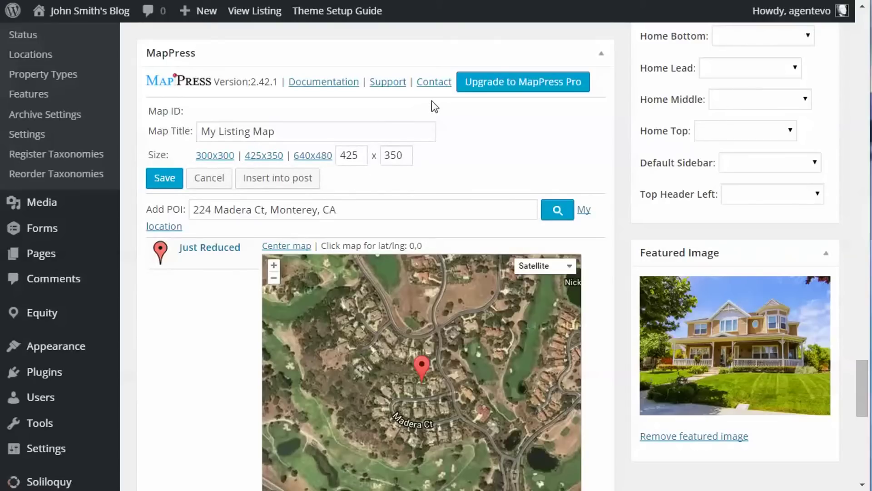
scroll(574, 186, up, 2)
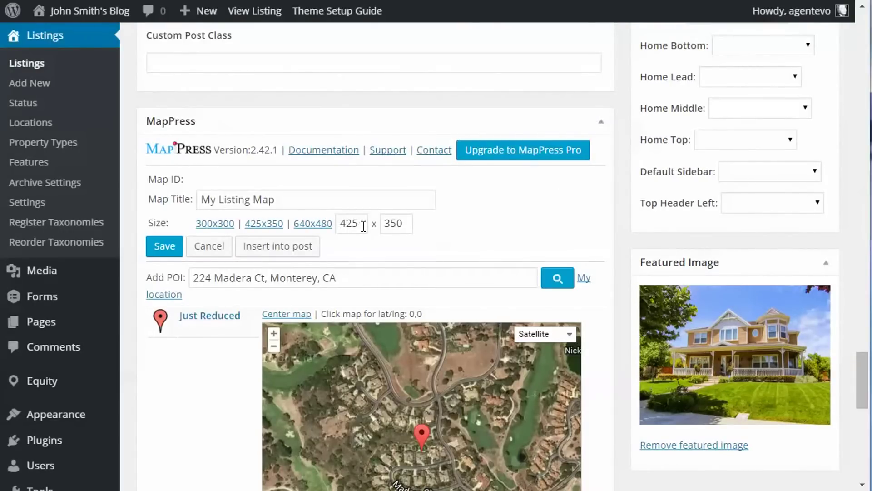
click(405, 223)
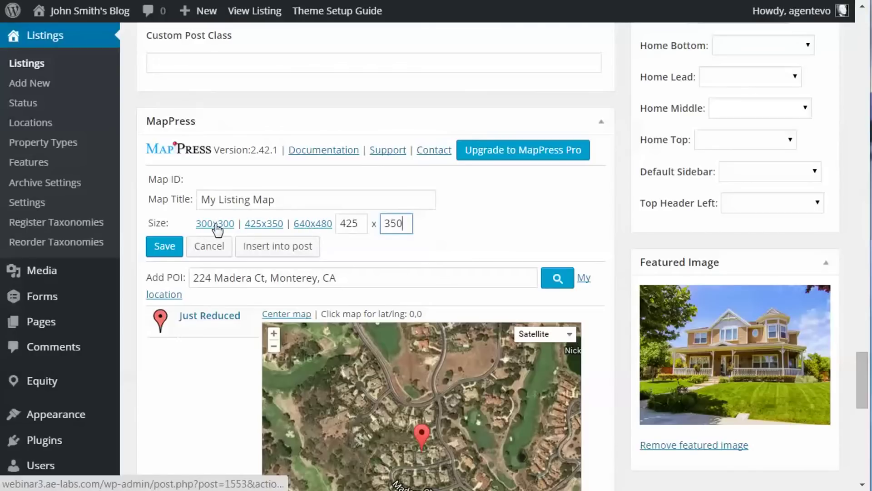
click(159, 250)
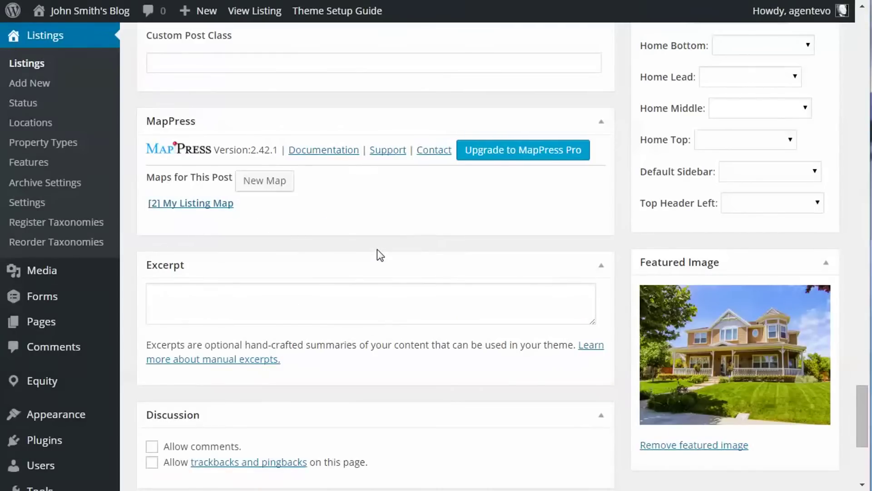
Insert '[2] My Listing Map' into the listing's post content.
mouse_move(214, 211)
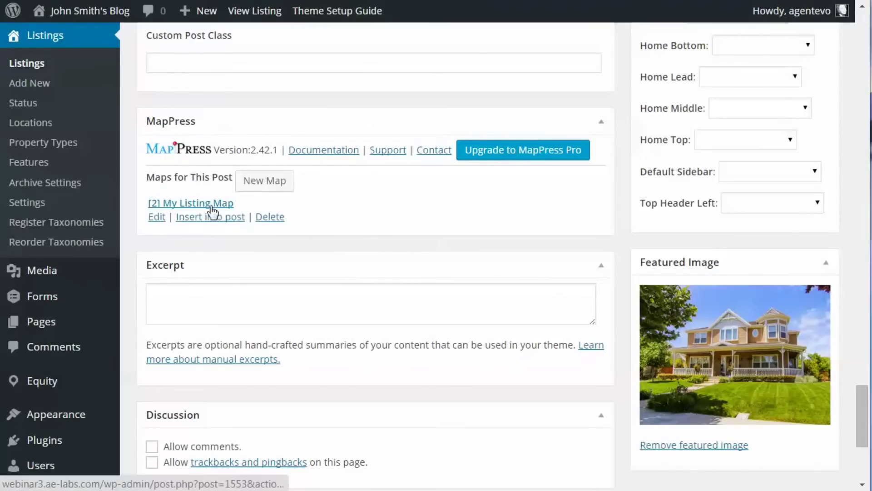
scroll(326, 213, up, 6)
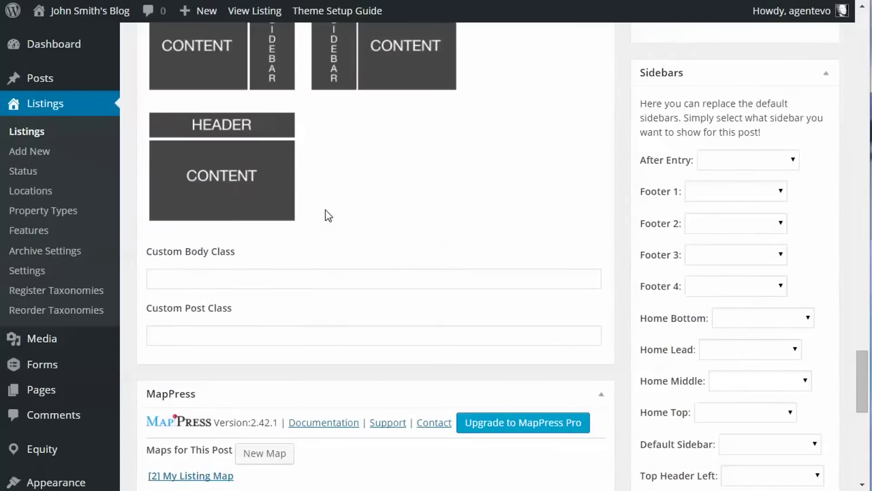
scroll(447, 221, up, 20)
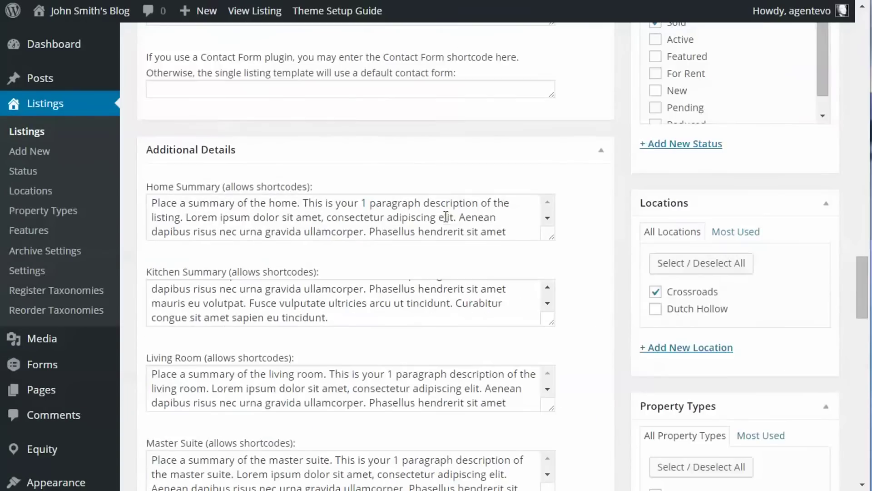
scroll(447, 222, up, 2)
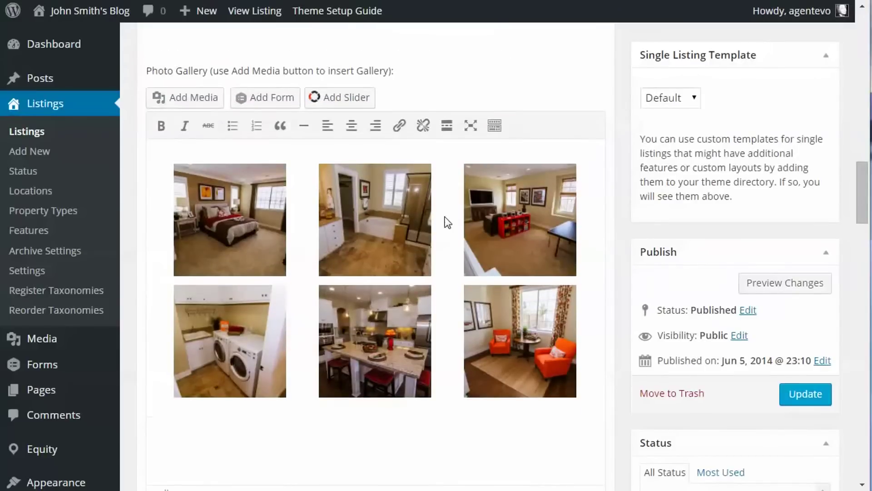
scroll(447, 221, up, 8)
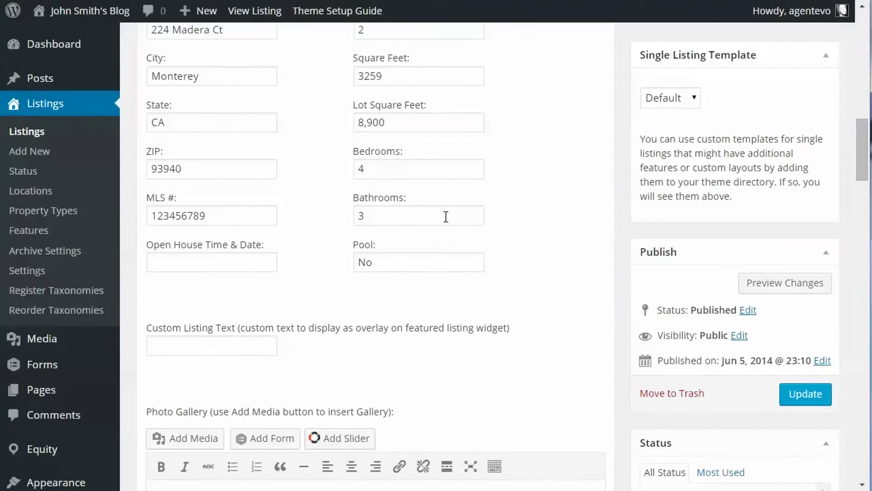
scroll(503, 245, up, 4)
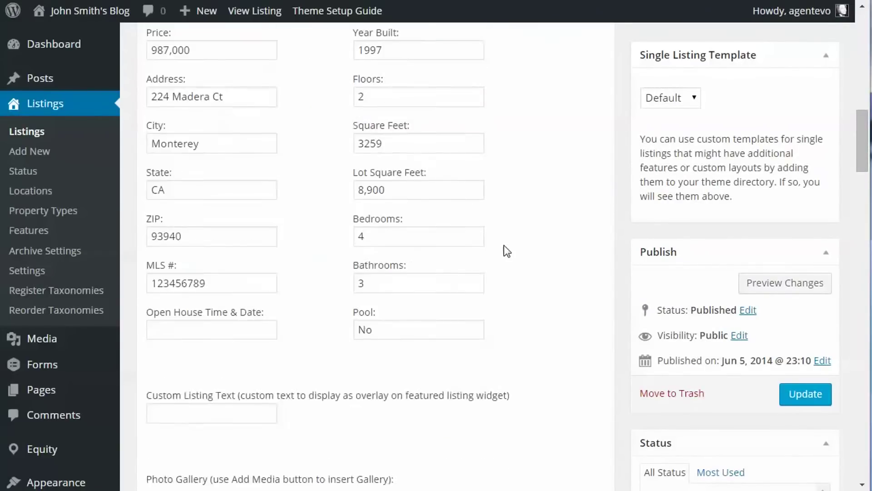
scroll(503, 245, down, 7)
scroll(503, 244, down, 12)
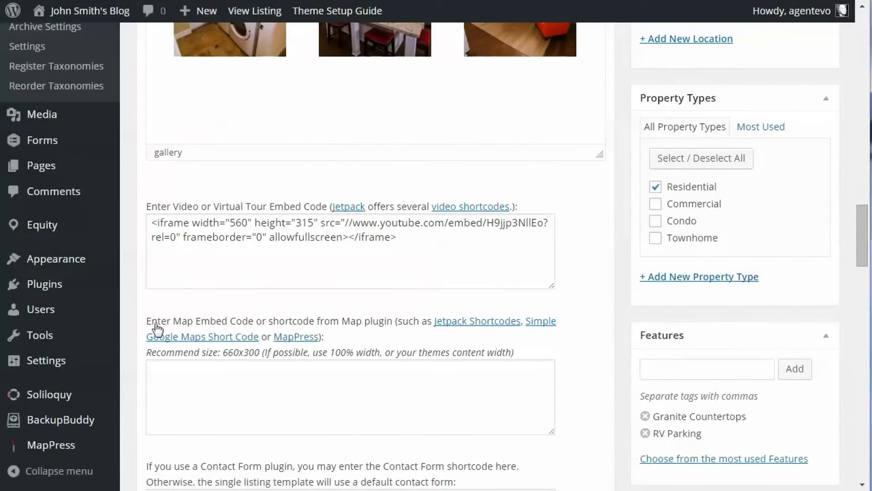
click(150, 380)
scroll(611, 370, down, 20)
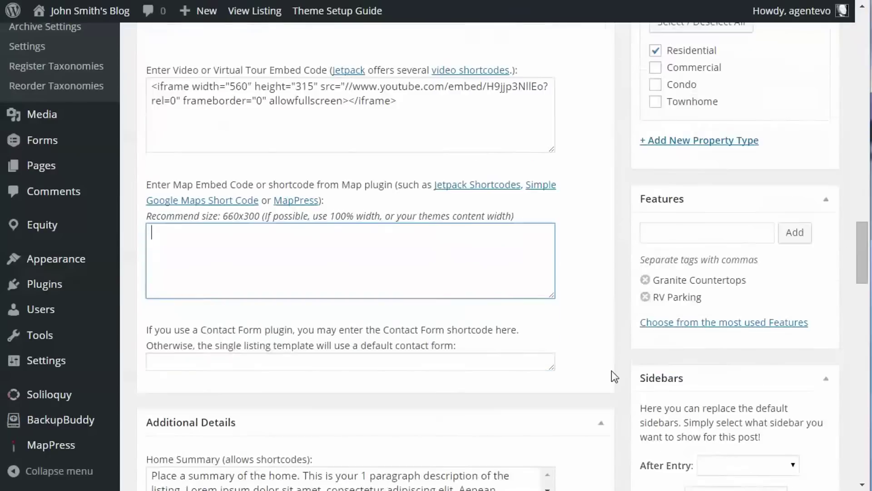
scroll(611, 370, down, 12)
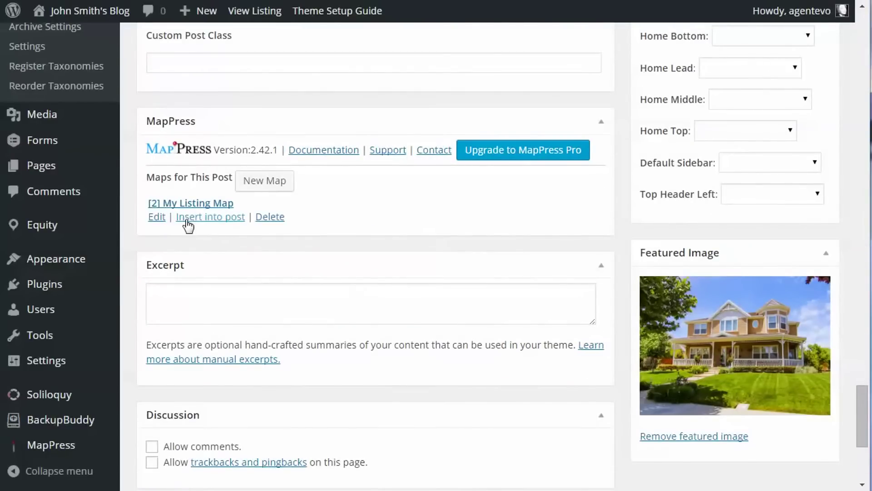
click(195, 217)
Cut the [mappress mapid="2"] shortcode out of the listing description.
scroll(593, 136, up, 20)
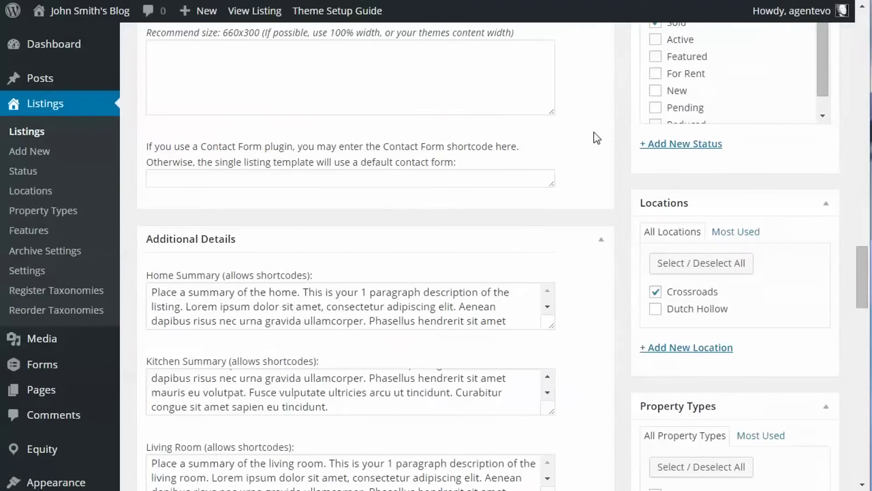
scroll(596, 137, up, 6)
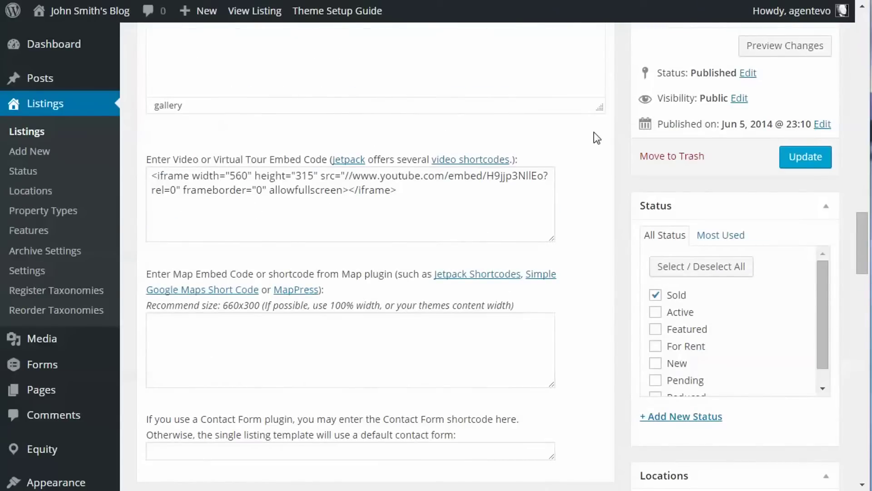
scroll(593, 133, up, 12)
scroll(593, 133, up, 9)
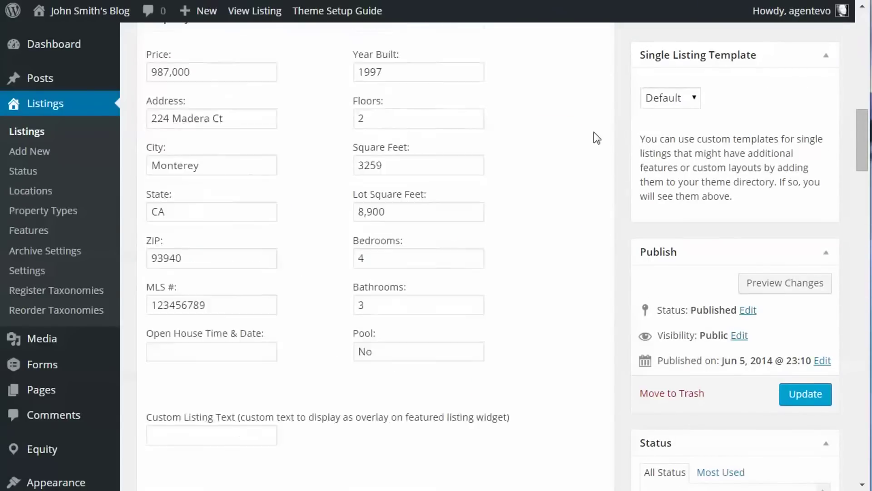
scroll(498, 159, up, 10)
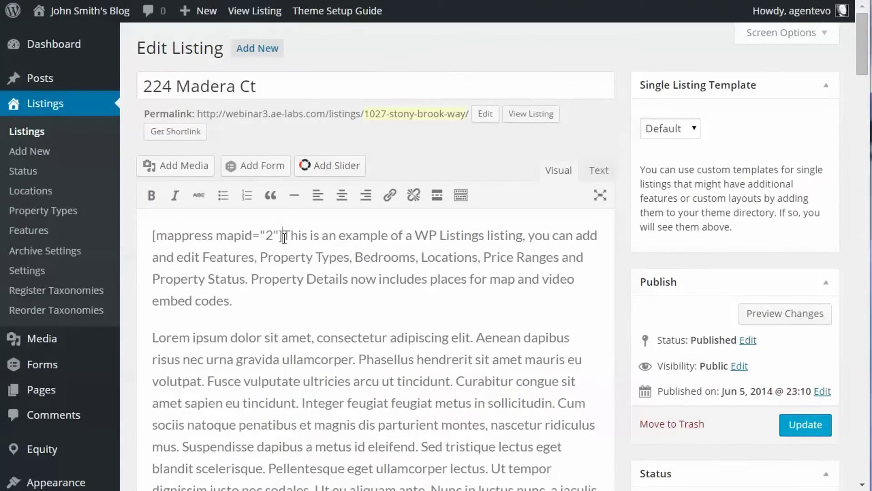
drag(284, 237, 143, 235)
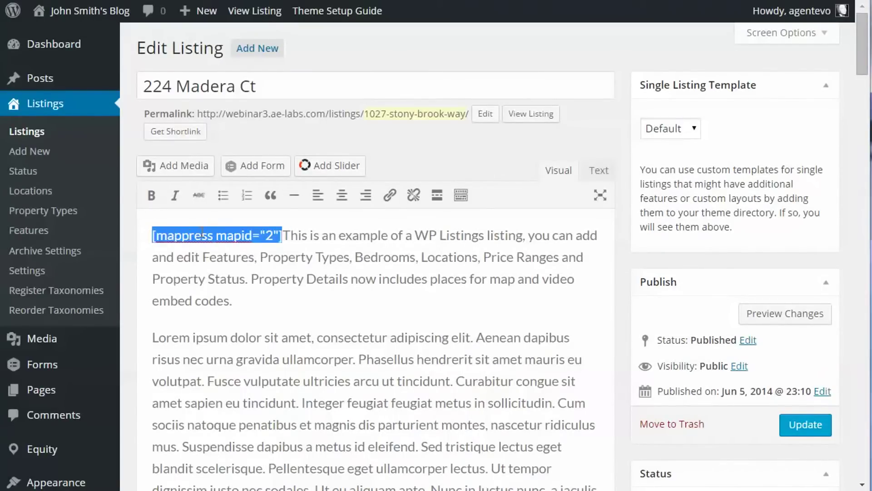
right_click(217, 232)
click(242, 286)
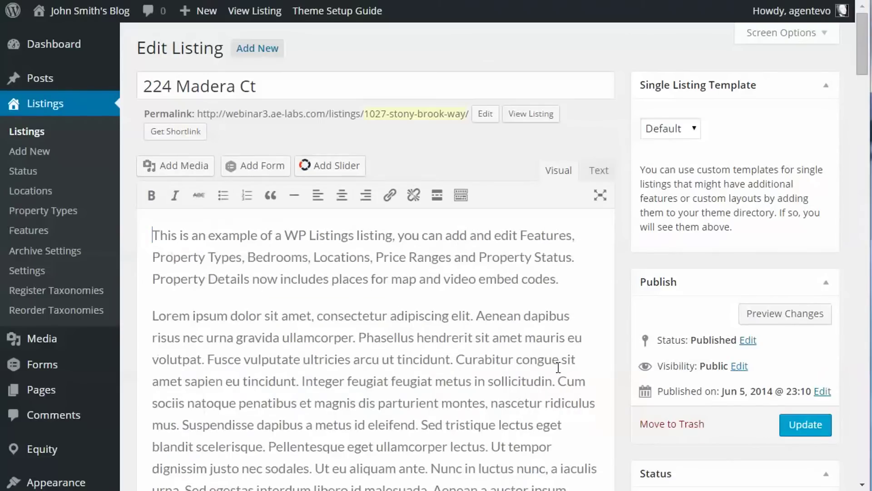
Paste the [mappress mapid="2"] shortcode into the Map Embed Code field.
scroll(609, 352, down, 20)
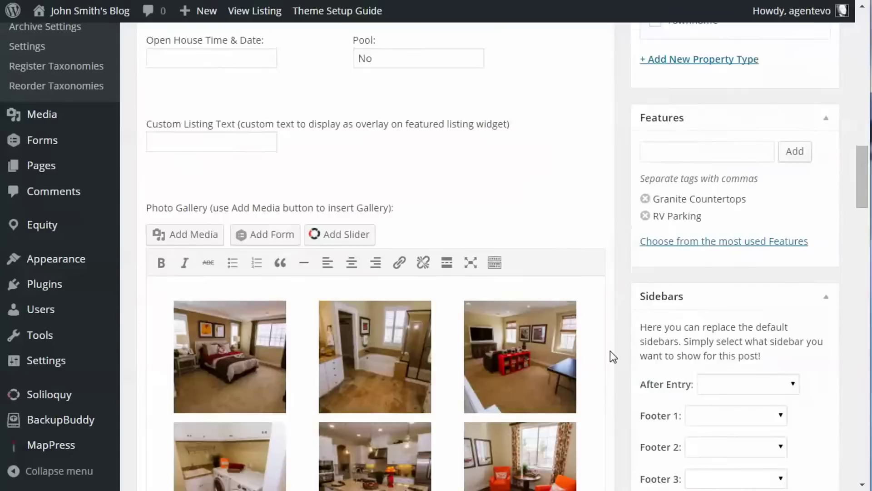
scroll(609, 351, down, 13)
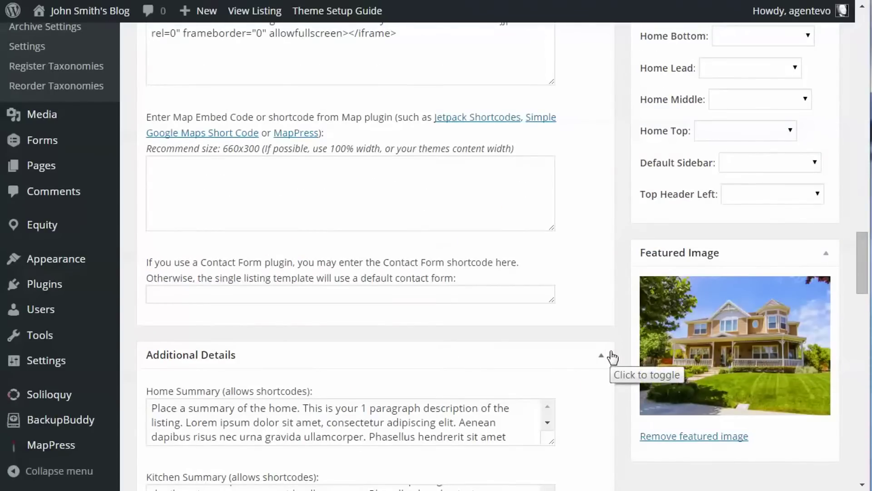
click(156, 169)
scroll(157, 168, down, 1)
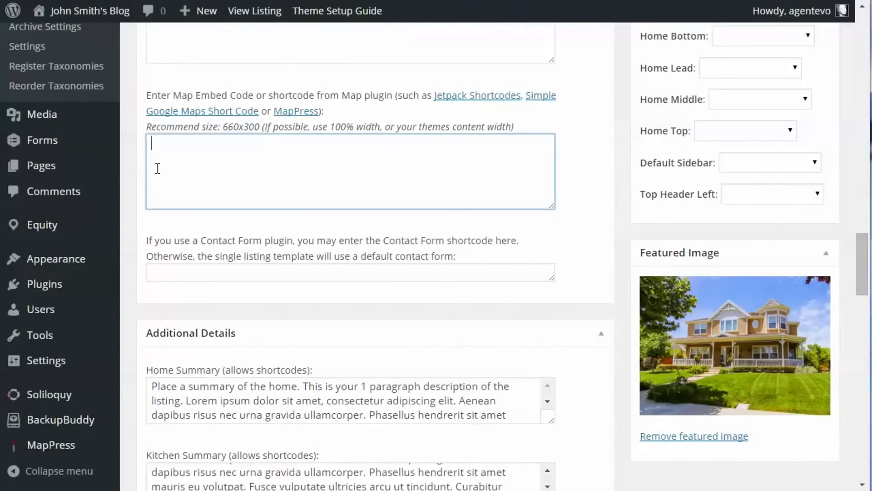
right_click(152, 145)
click(190, 238)
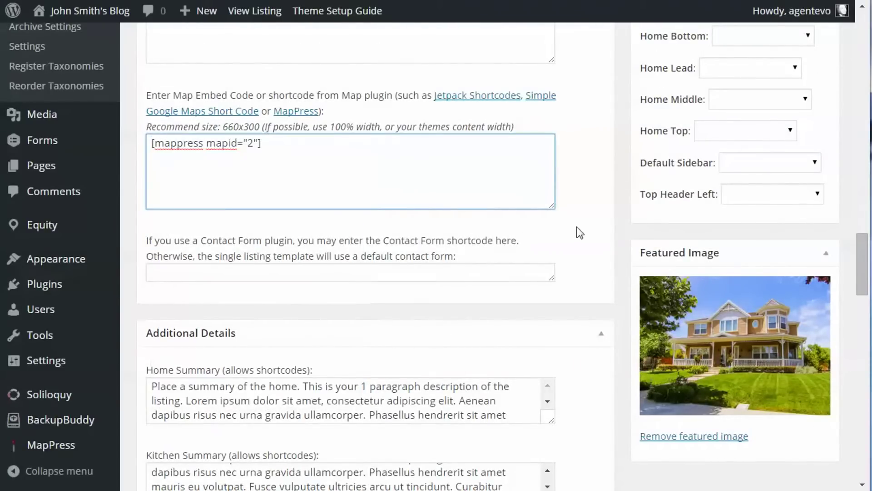
scroll(618, 216, up, 10)
scroll(617, 216, up, 8)
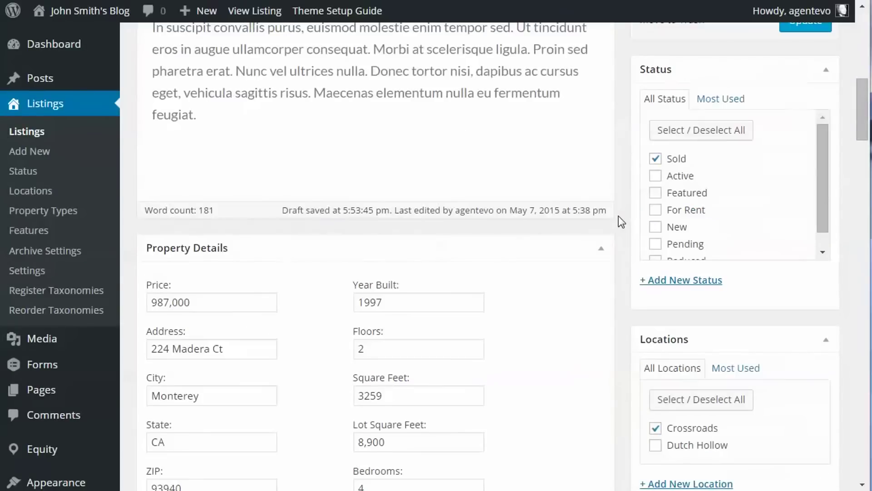
Update the listing and open its live page in a new tab.
scroll(617, 216, up, 6)
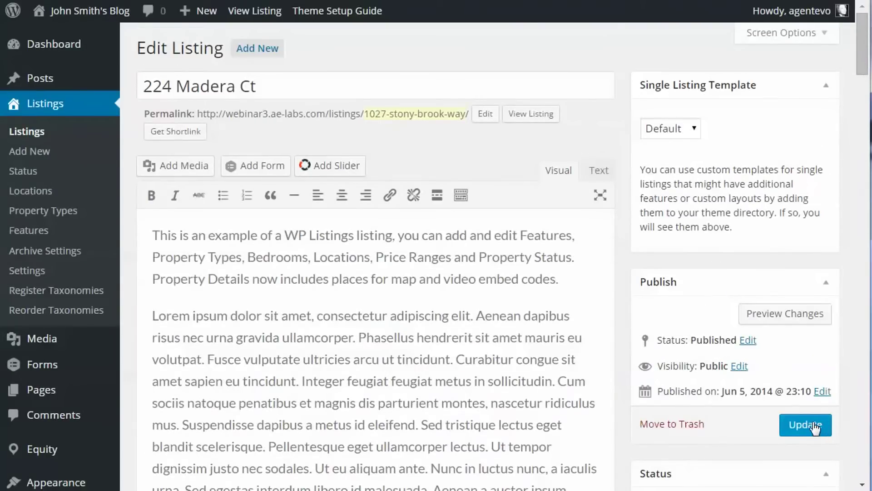
click(813, 425)
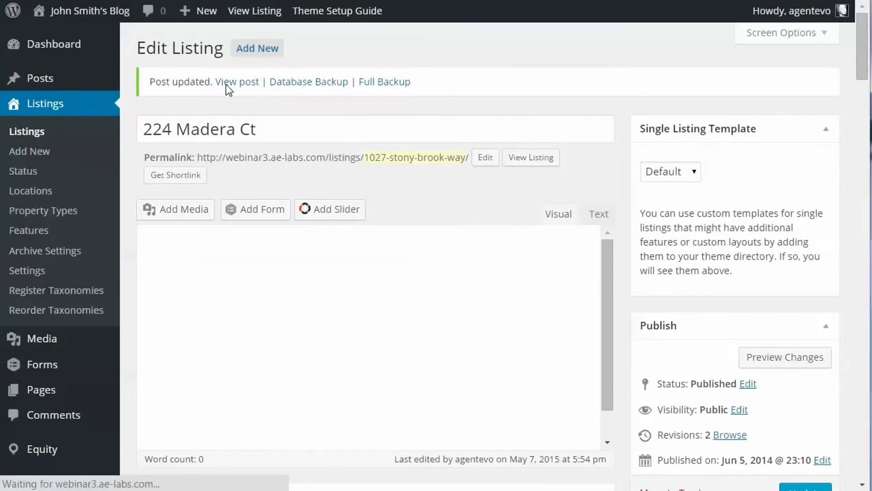
right_click(229, 83)
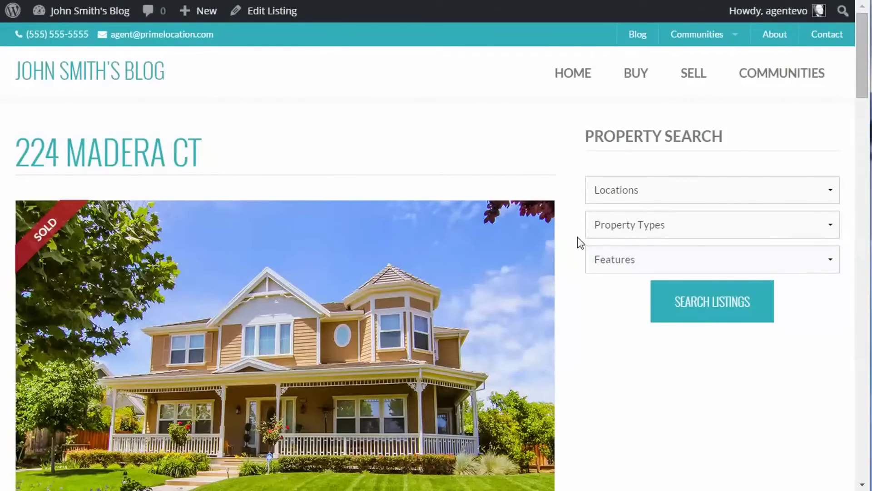
On the live page, open the Just Reduced marker on the satellite map in the Description tab.
scroll(577, 236, down, 7)
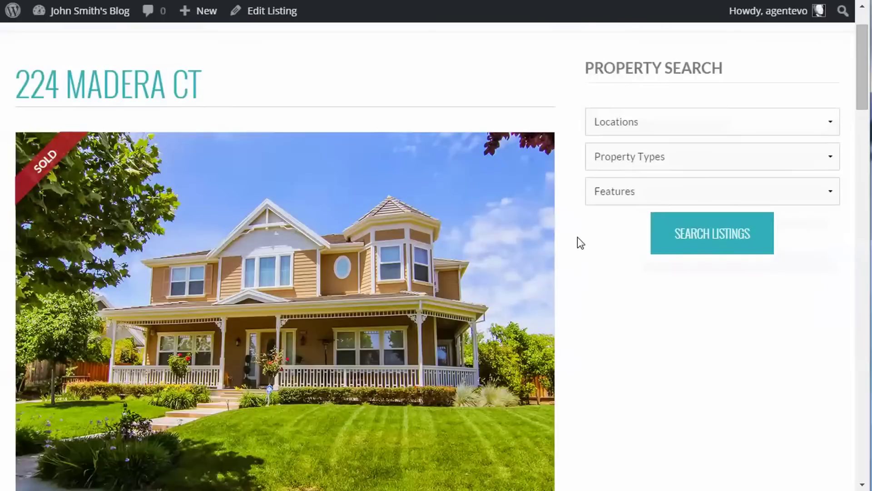
scroll(581, 243, down, 4)
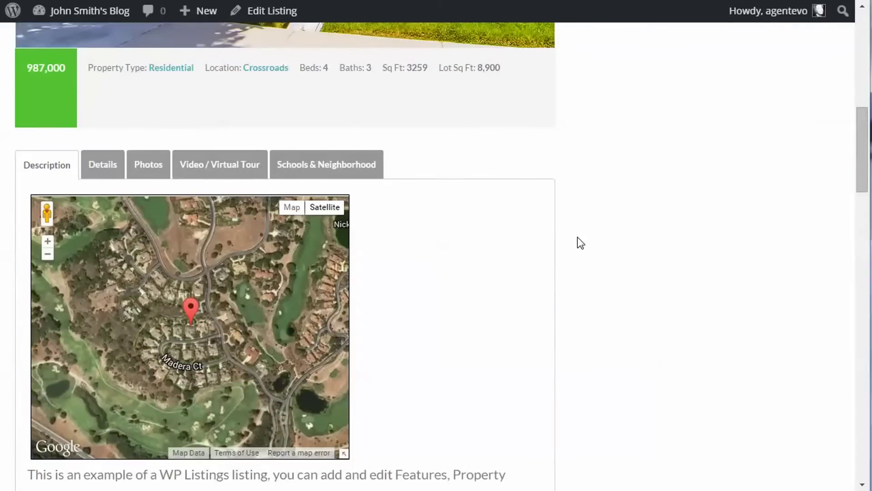
scroll(578, 237, down, 2)
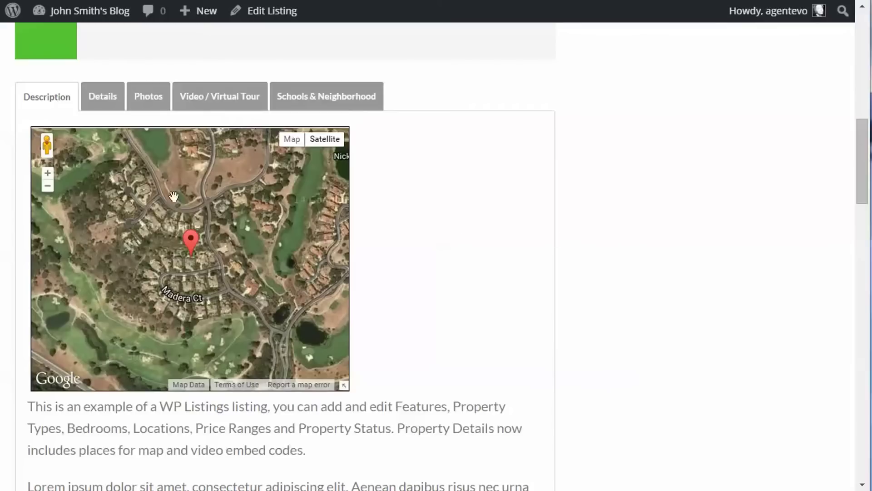
click(194, 243)
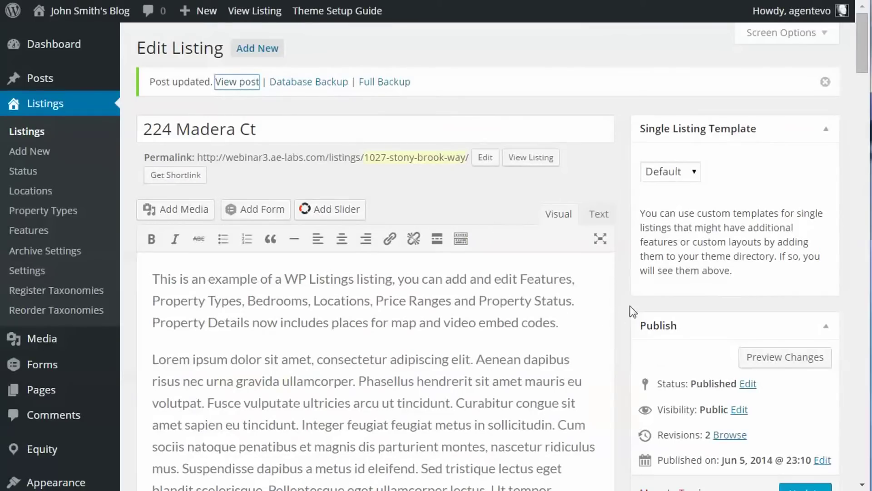
scroll(633, 310, down, 5)
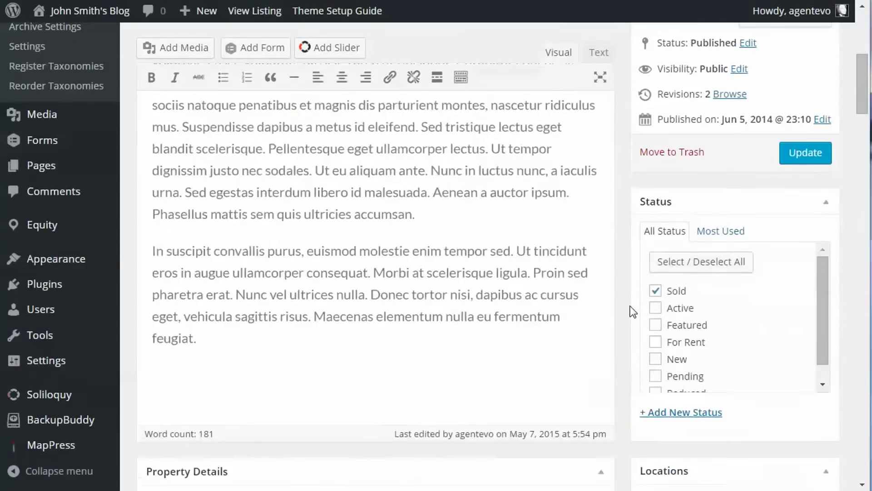
scroll(630, 306, down, 15)
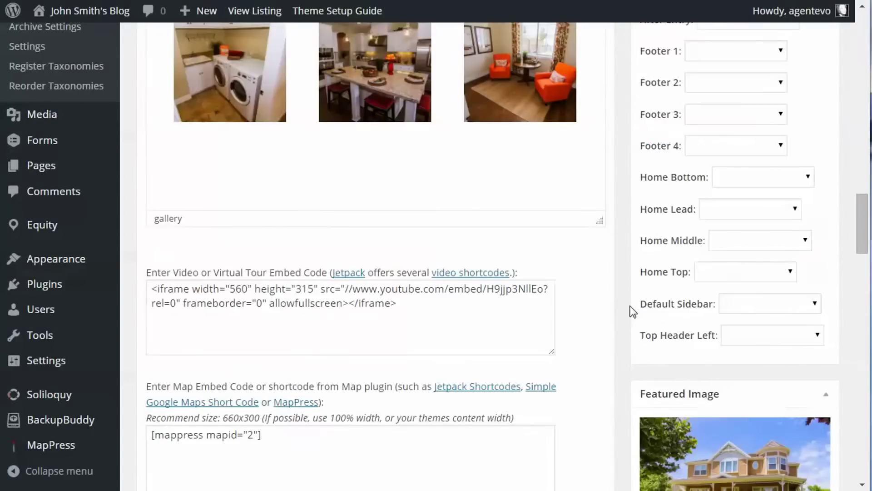
scroll(631, 309, down, 5)
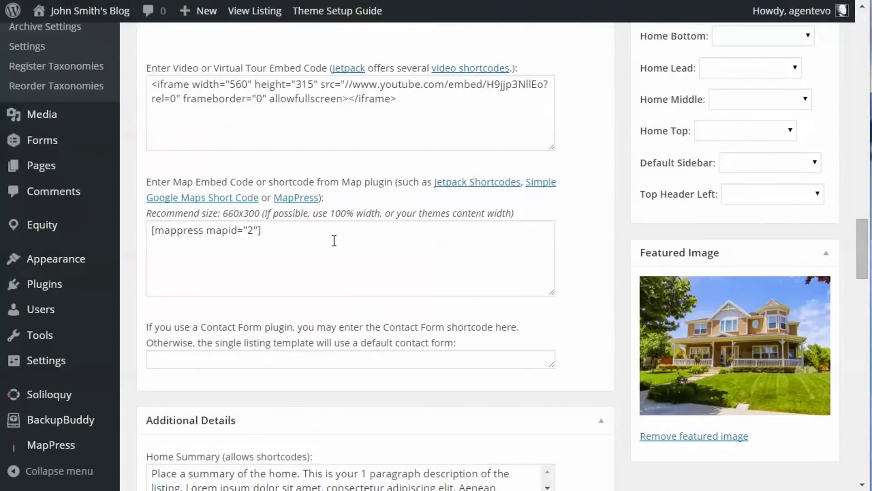
click(317, 245)
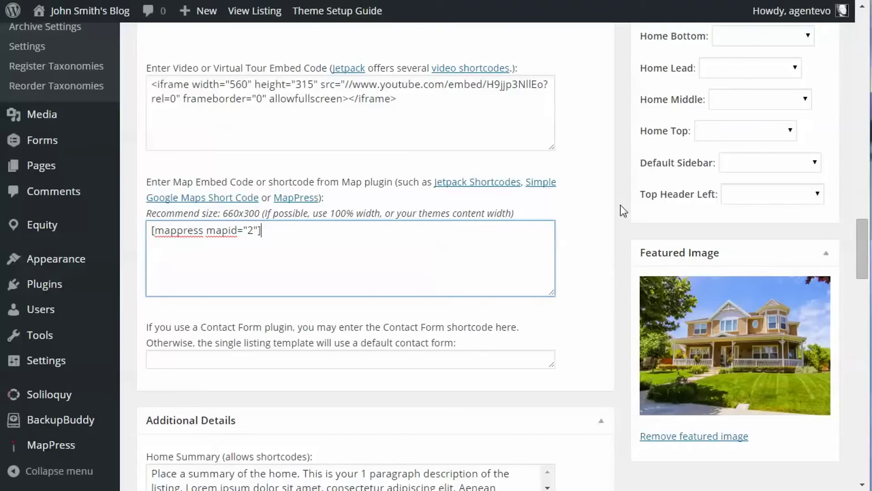
scroll(621, 206, down, 5)
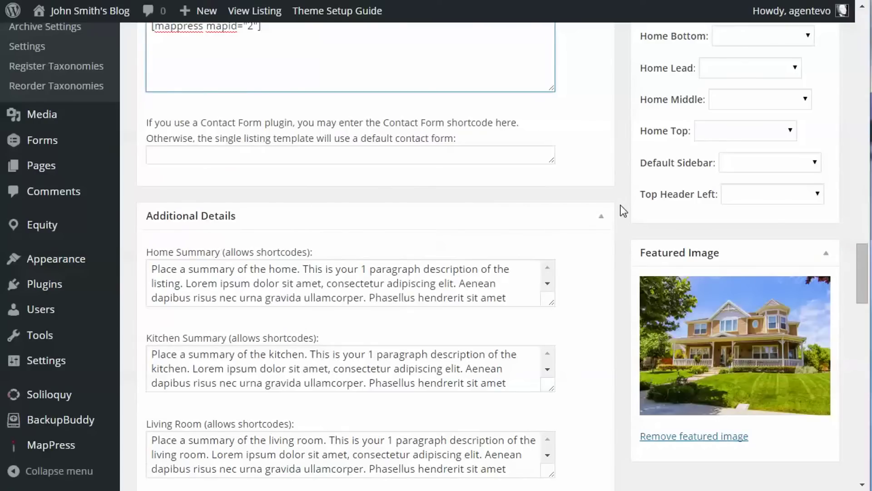
scroll(620, 206, down, 5)
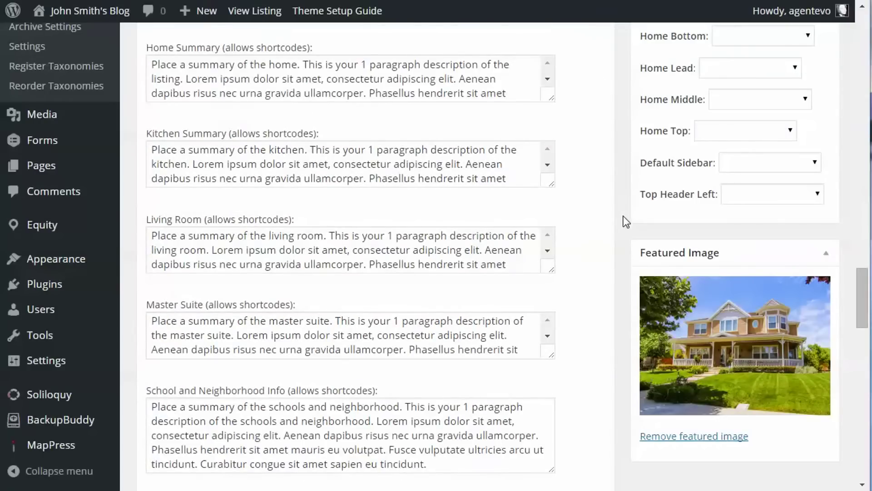
Open the MapPress settings page and scroll through the map controls down to Map Settings.
click(45, 448)
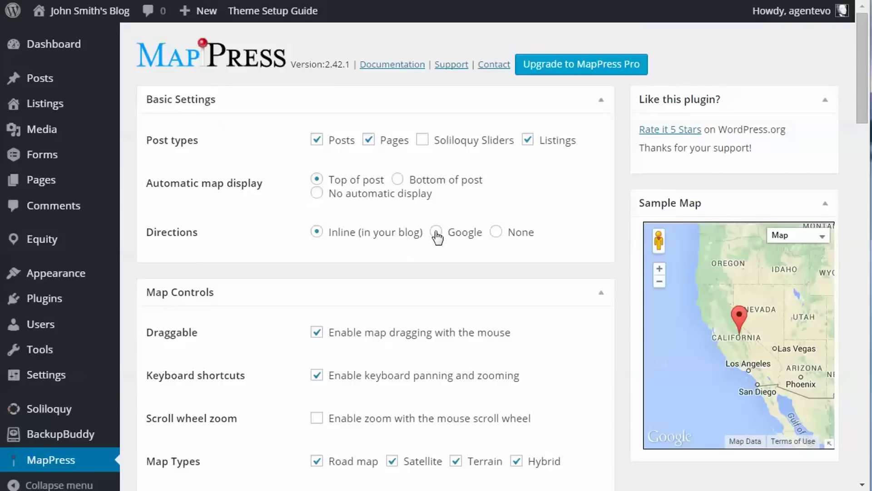
scroll(536, 285, down, 5)
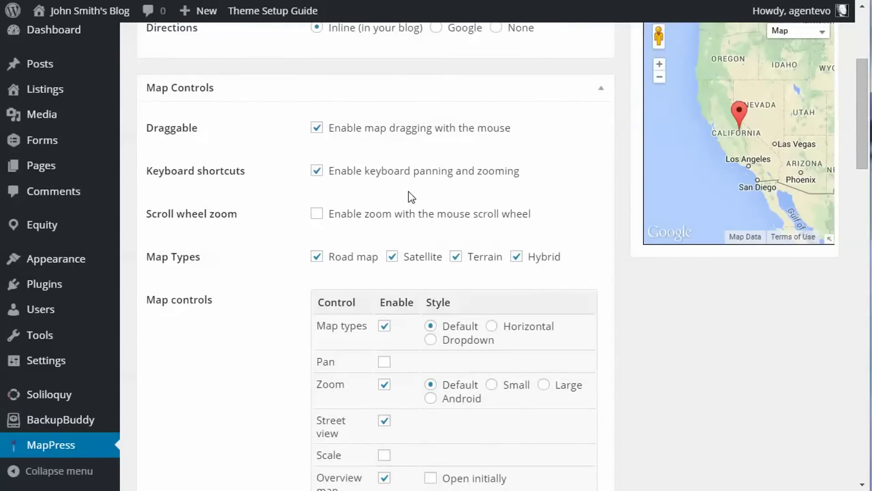
scroll(268, 307, down, 5)
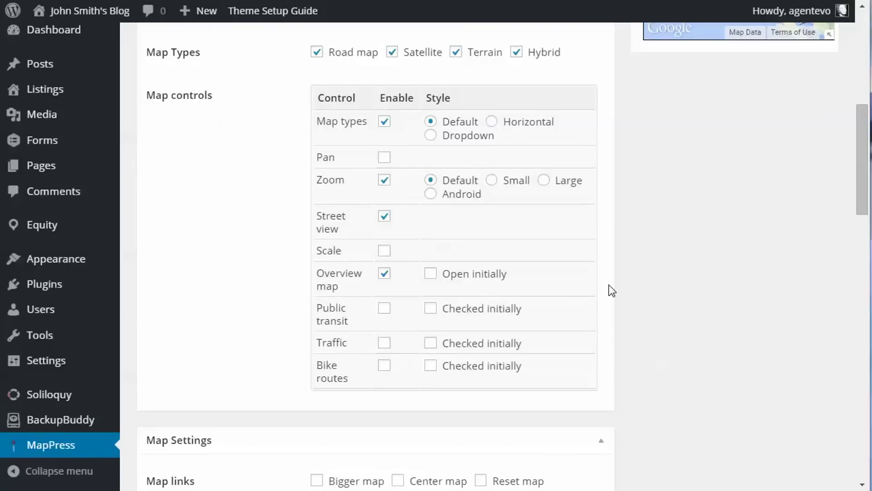
scroll(609, 284, down, 6)
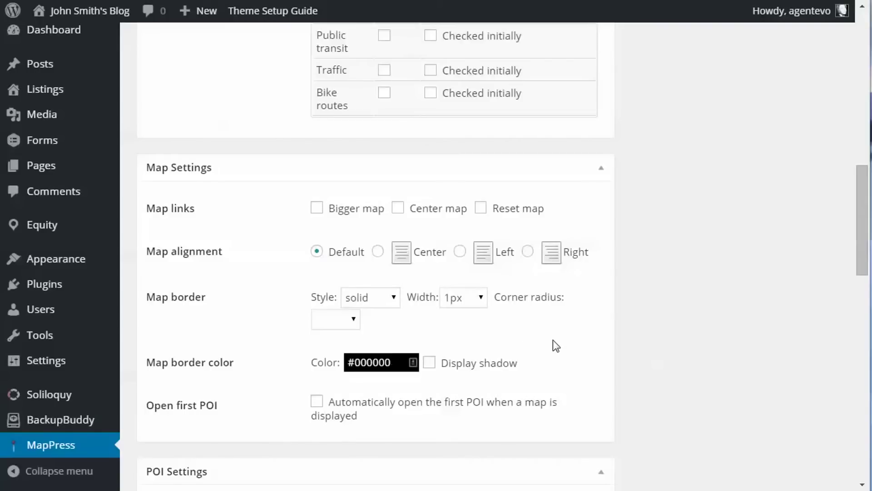
scroll(553, 340, down, 3)
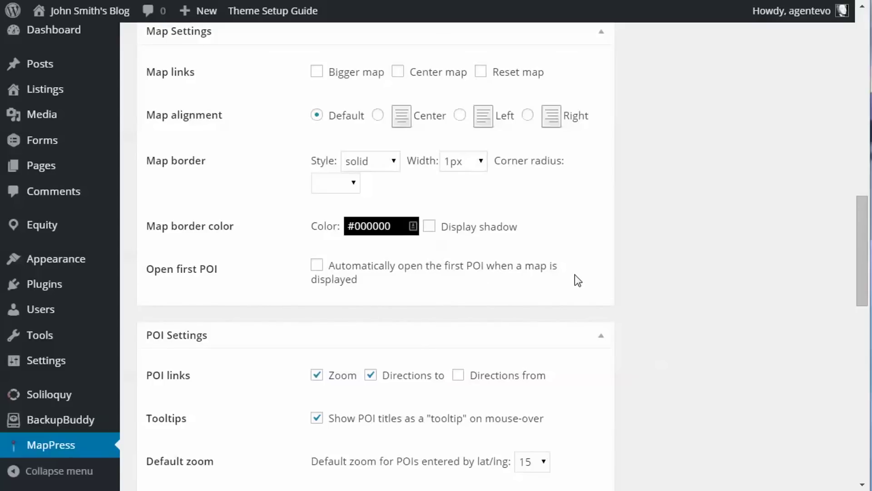
Enable 'Open first POI' and leave Directions units at (Default).
click(316, 264)
scroll(587, 345, down, 3)
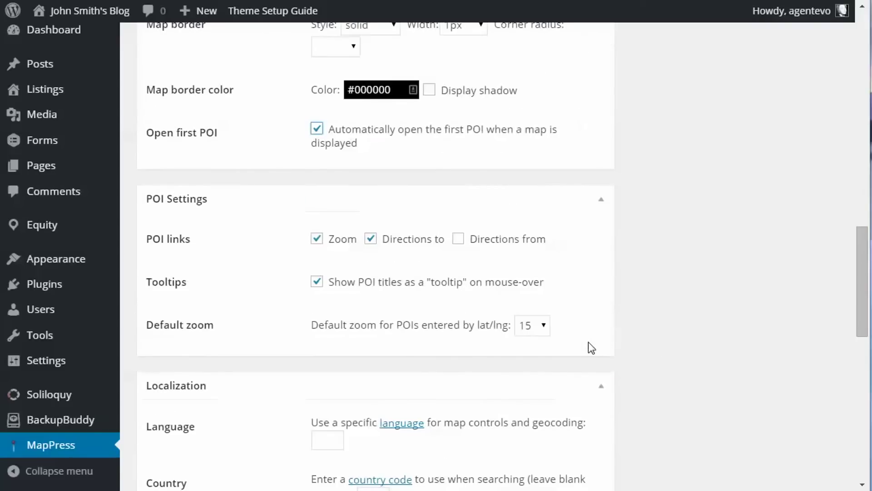
scroll(589, 342, down, 2)
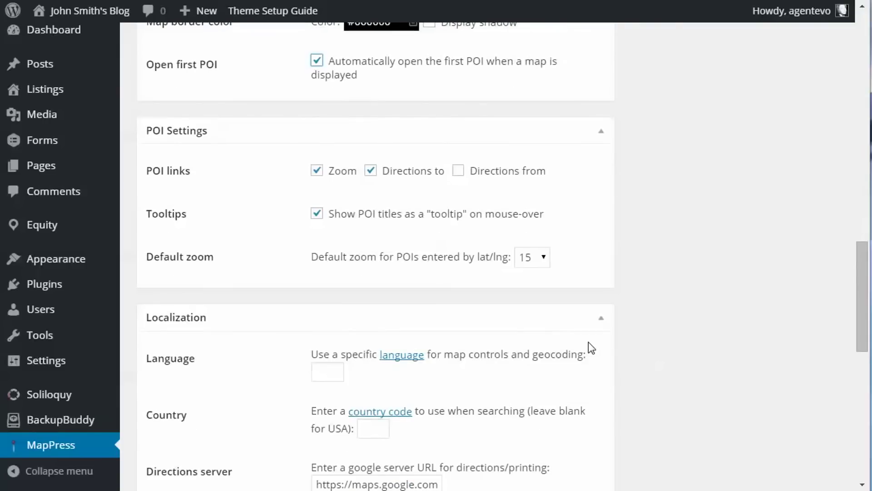
scroll(588, 348, down, 3)
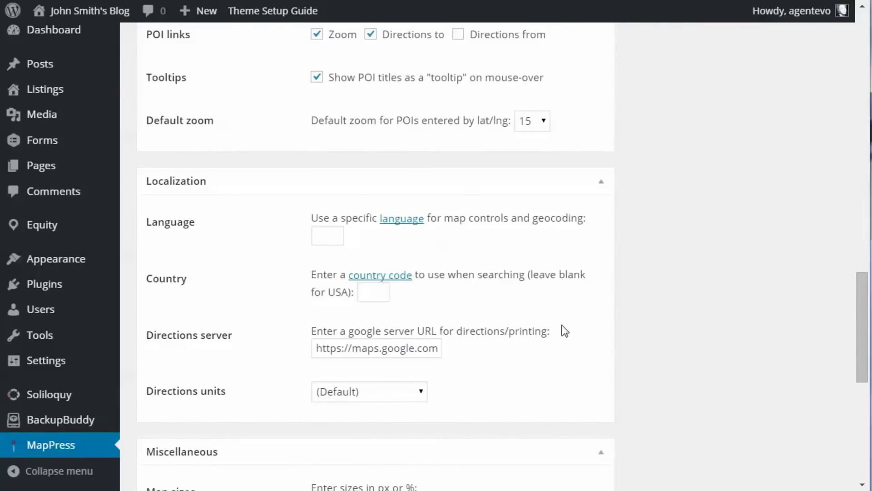
scroll(563, 330, down, 3)
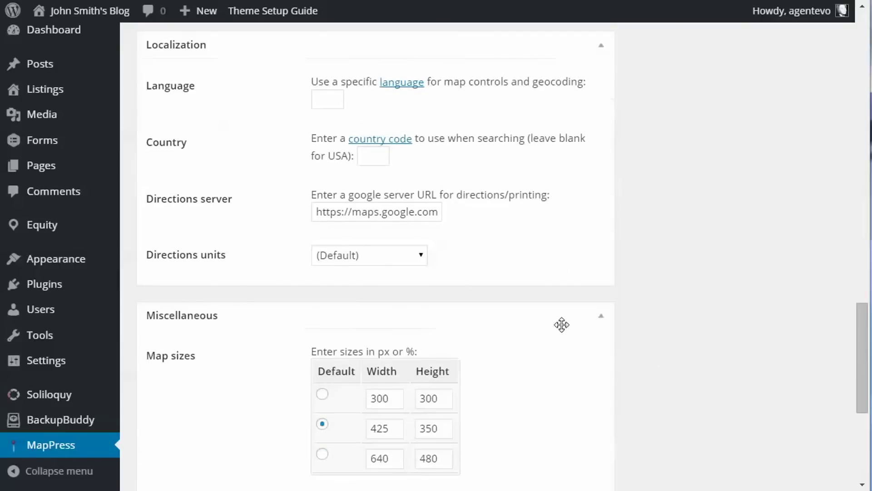
scroll(562, 324, down, 3)
click(364, 117)
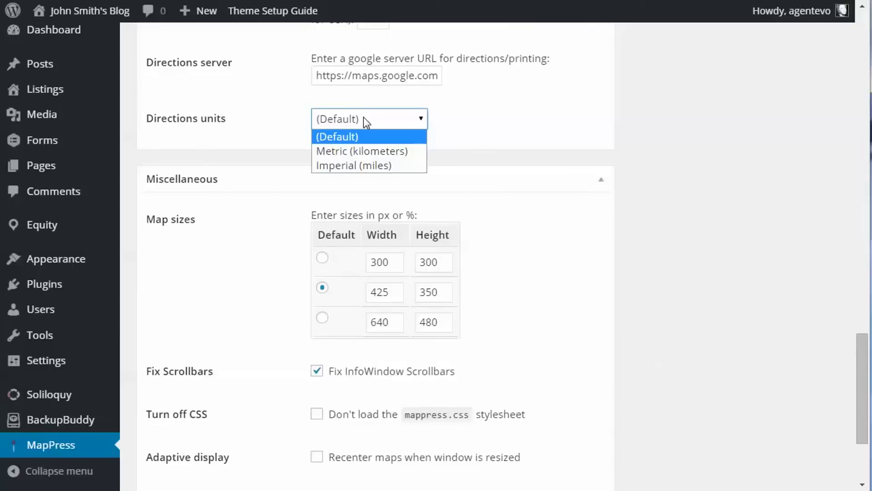
click(656, 176)
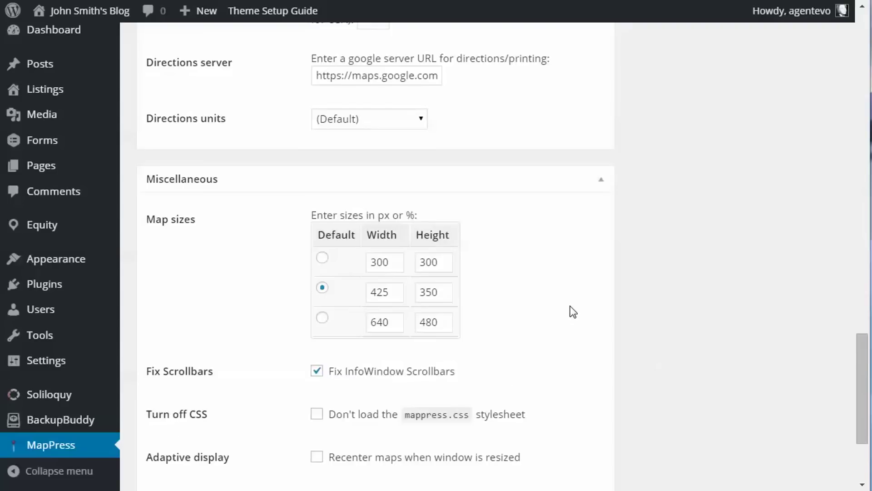
scroll(574, 311, down, 3)
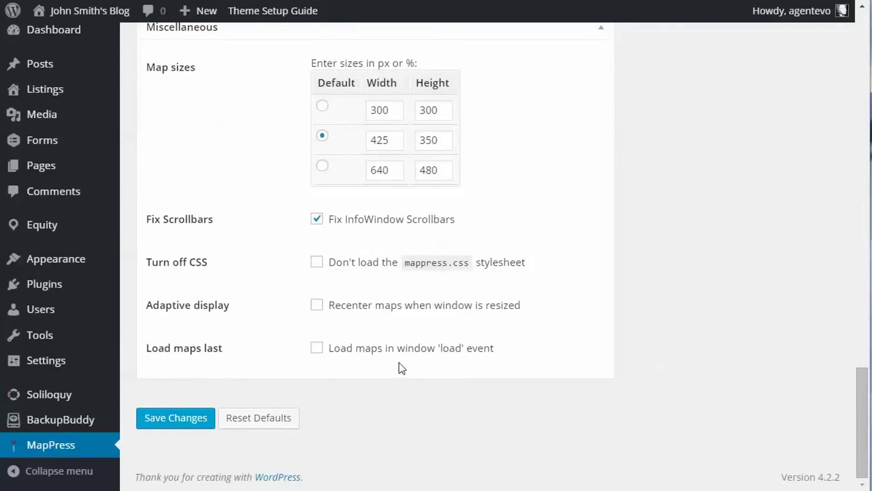
Save the MapPress settings with Turn off CSS, Adaptive display and Load maps last unchecked.
click(177, 427)
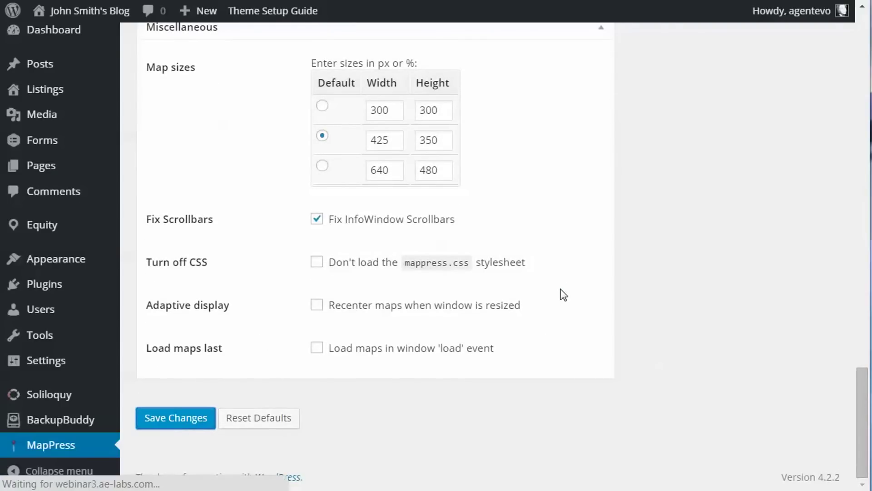